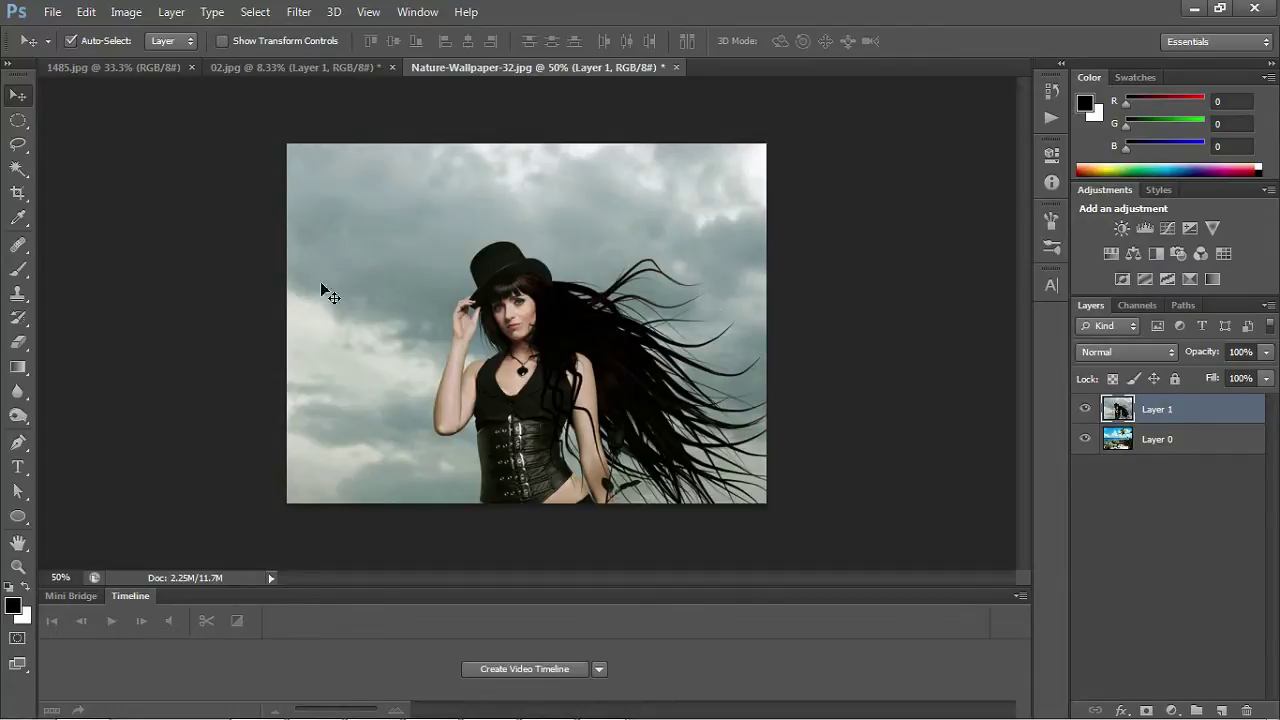
Select the woman, including her hat, hair and raised arm, on Layer 1 with the Quick Selection tool at brush size 20.
{"action": "left_click", "coordinate": [19, 170]}
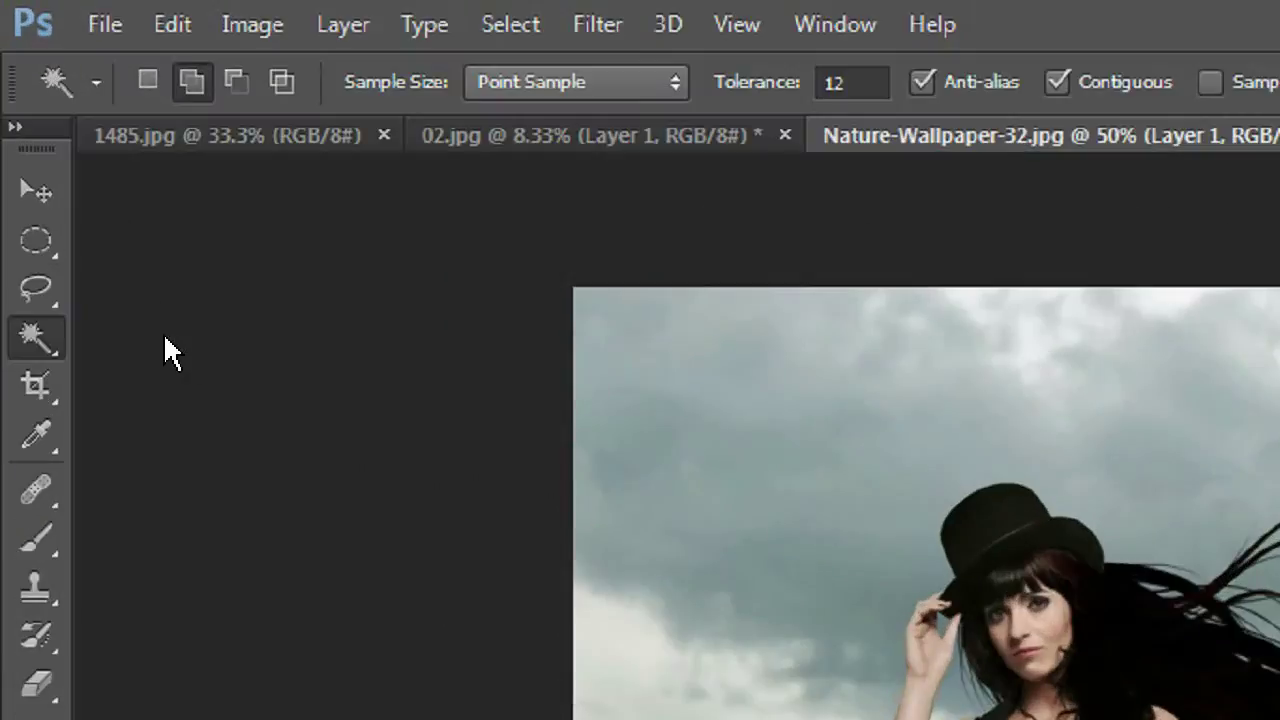
{"action": "left_click", "coordinate": [31, 168]}
{"action": "left_click", "coordinate": [60, 355]}
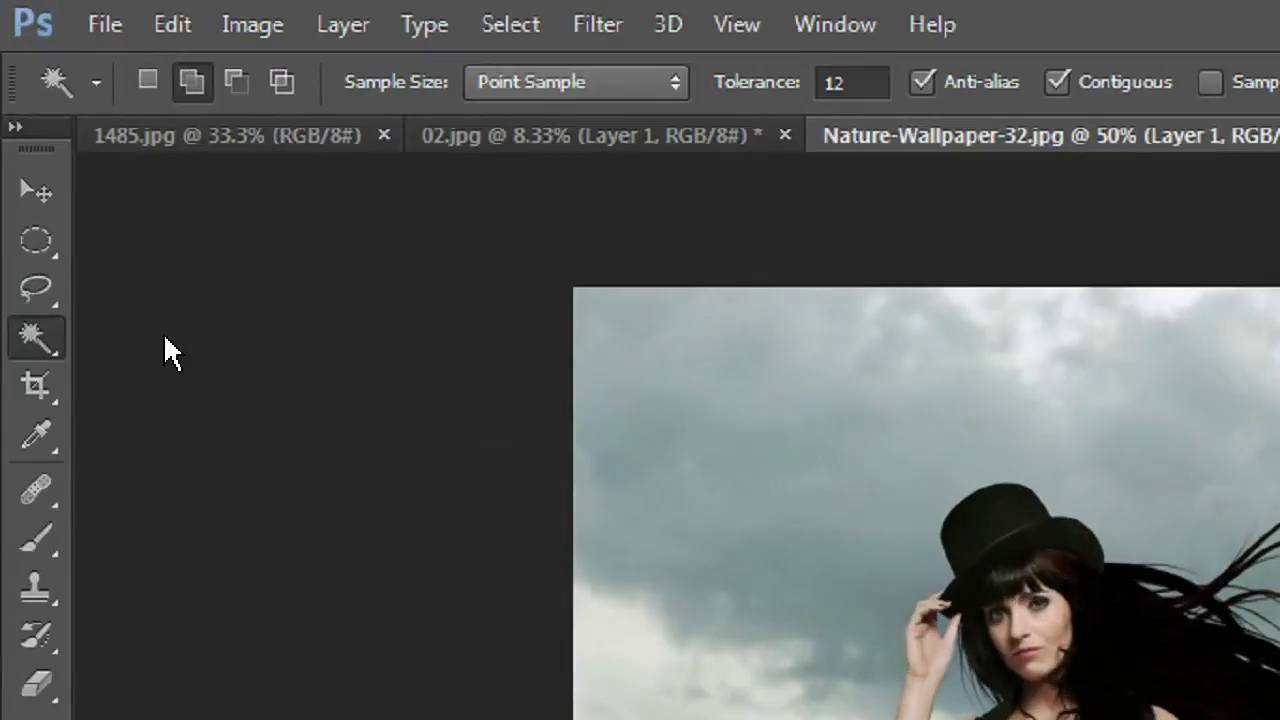
{"action": "left_click", "coordinate": [58, 340]}
{"action": "left_click", "coordinate": [60, 355]}
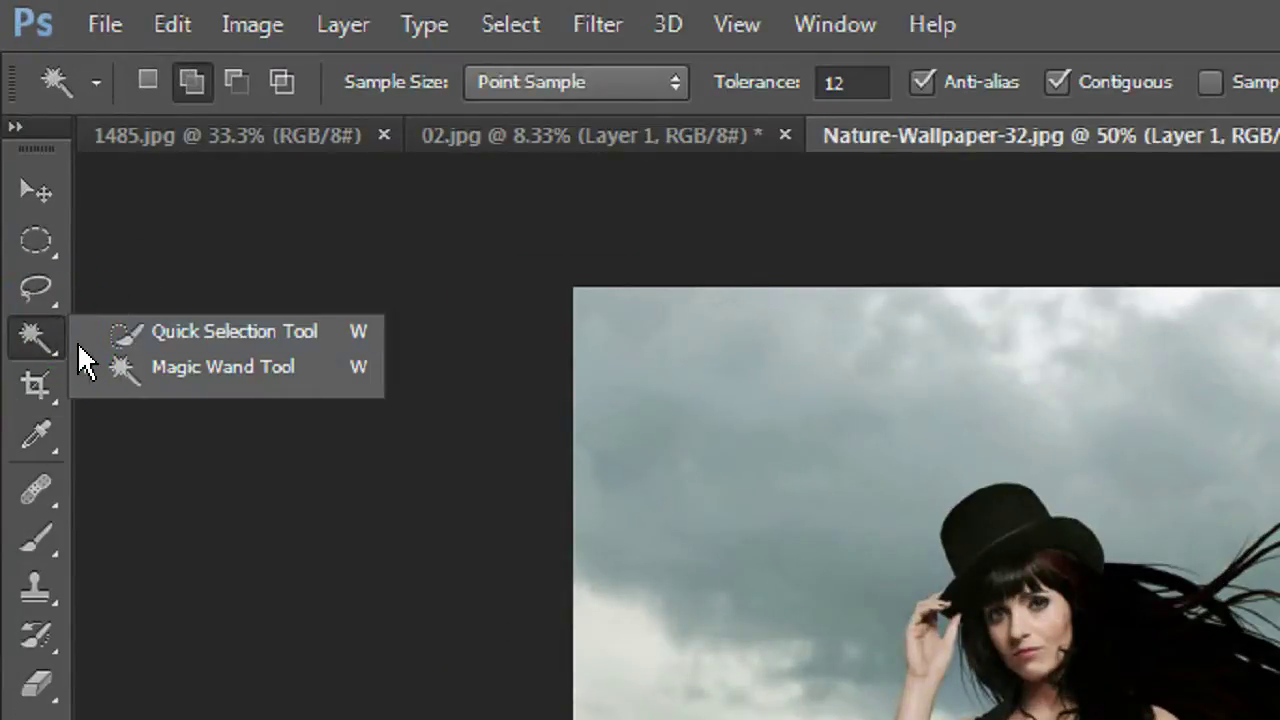
{"action": "left_click", "coordinate": [195, 331]}
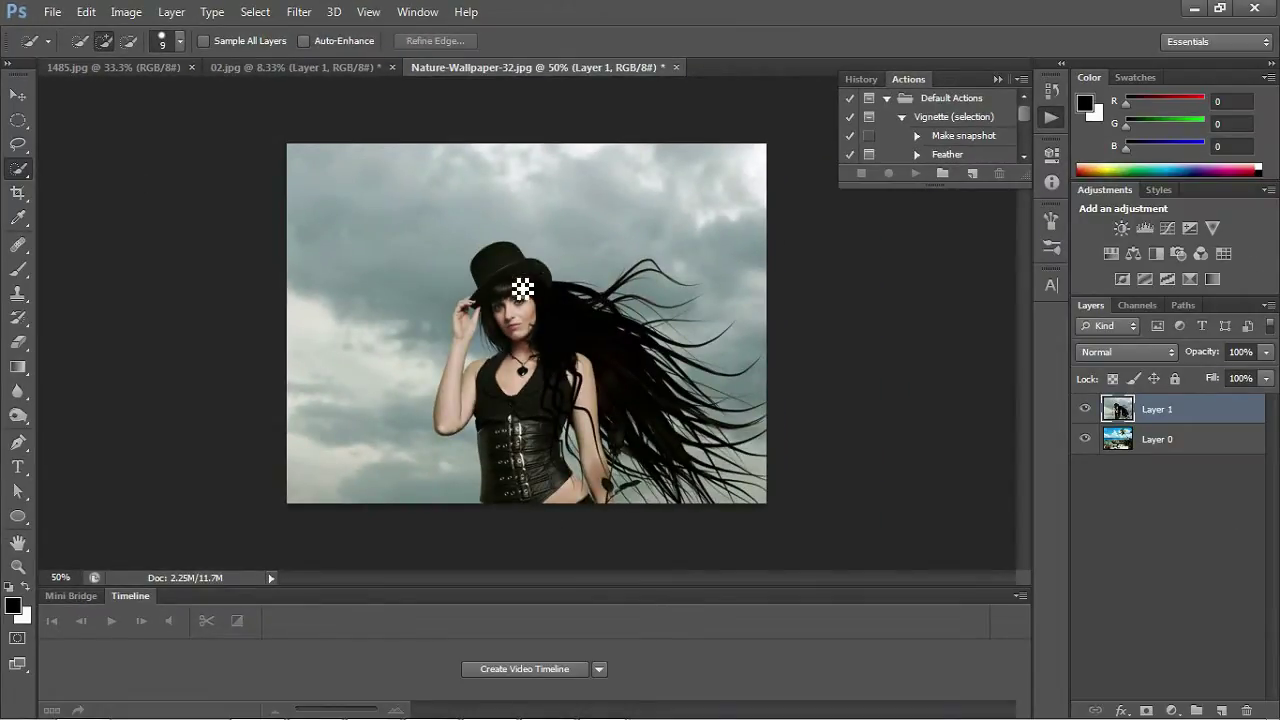
{"action": "key", "text": "bracketright"}
{"action": "key", "text": "bracketright"}
{"action": "key", "text": "bracketright"}
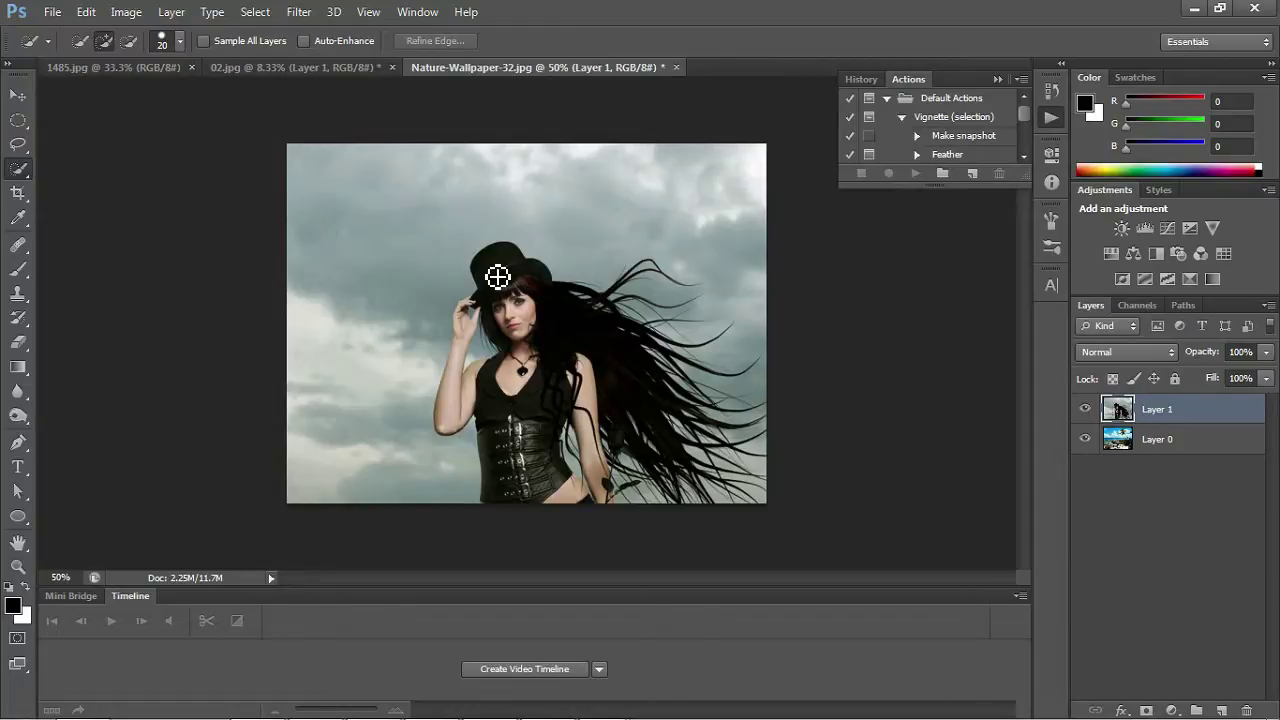
{"action": "mouse_move", "coordinate": [488, 274]}
{"action": "left_mouse_down"}
{"action": "mouse_move", "coordinate": [601, 358]}
{"action": "mouse_move", "coordinate": [640, 453]}
{"action": "mouse_move", "coordinate": [603, 453]}
{"action": "mouse_move", "coordinate": [598, 491]}
{"action": "mouse_move", "coordinate": [560, 514]}
{"action": "left_mouse_up"}
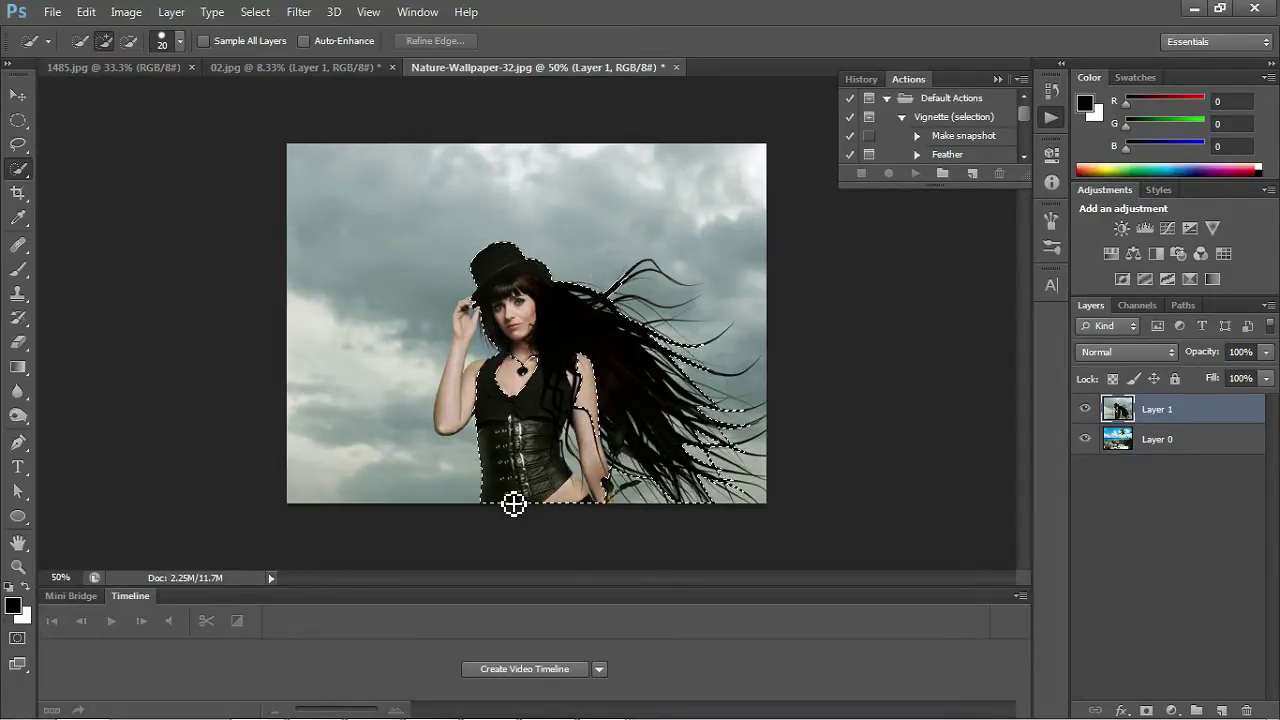
{"action": "left_click_drag", "start_coordinate": [487, 397], "coordinate": [465, 413]}
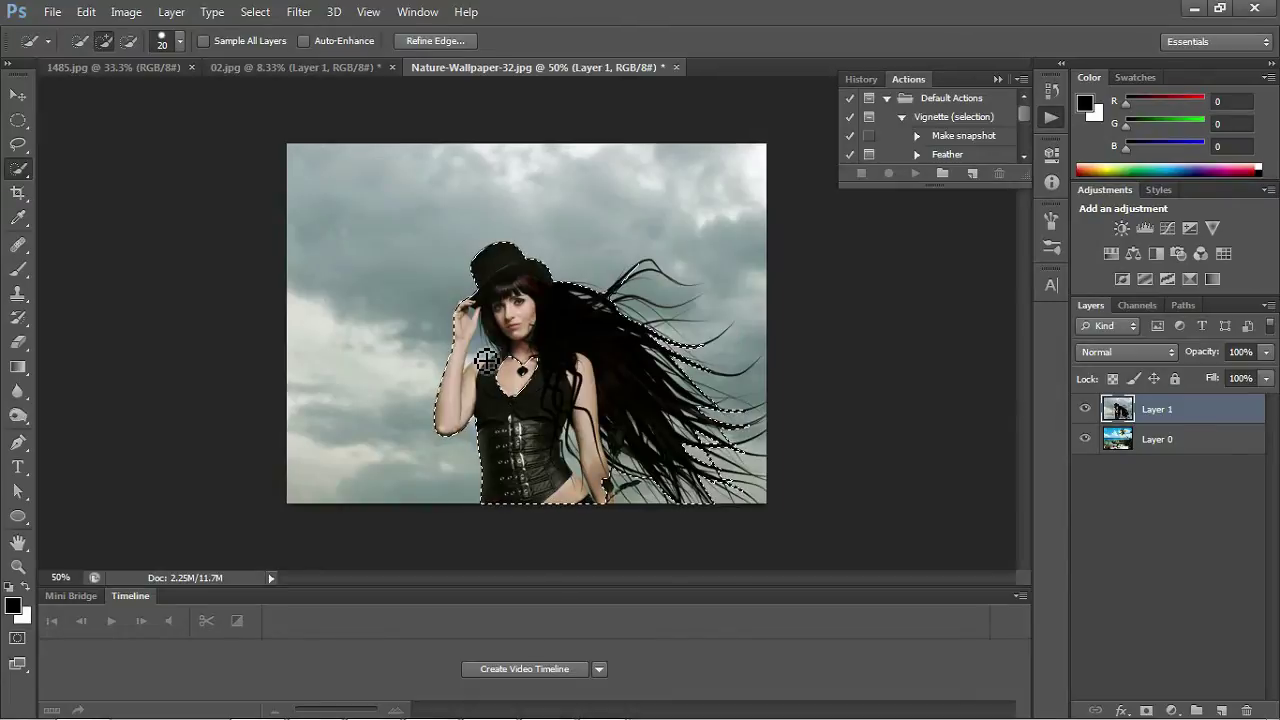
Subtract the background gaps beside the raised arm, between the hair strands and beside the waist from the selection.
{"action": "key", "text": "alt"}
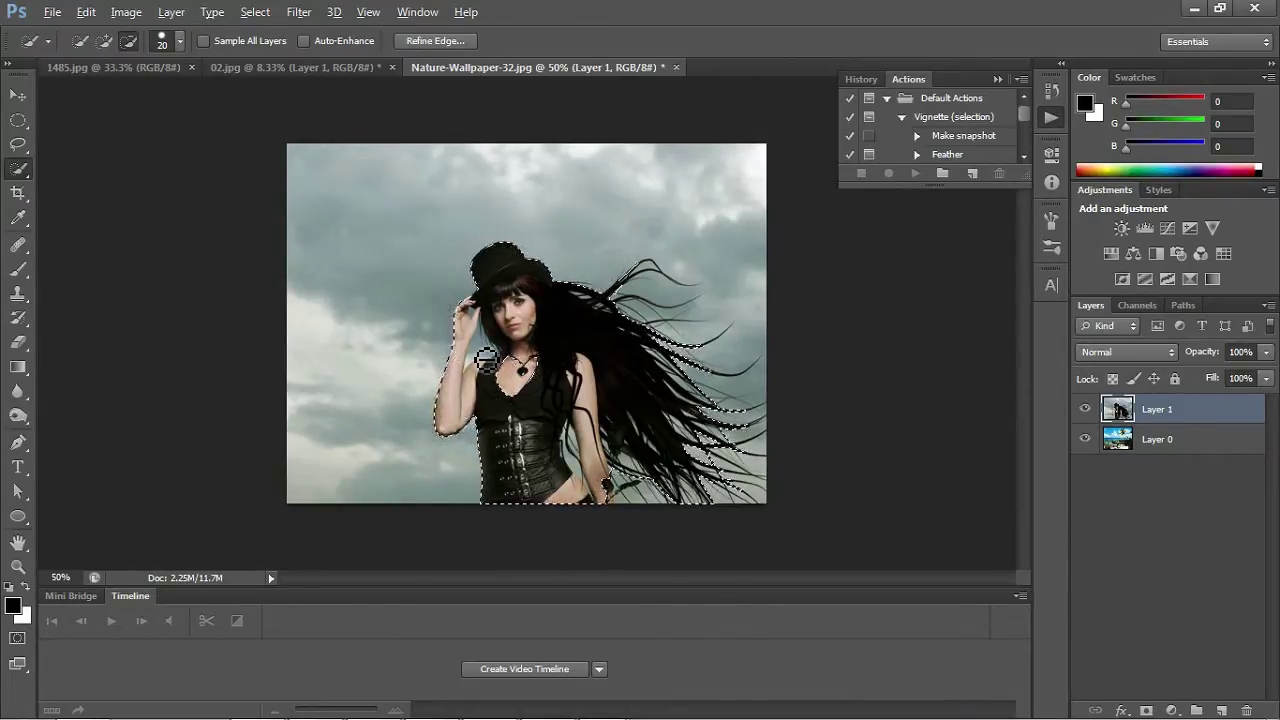
{"action": "left_click", "coordinate": [487, 357], "text": "alt"}
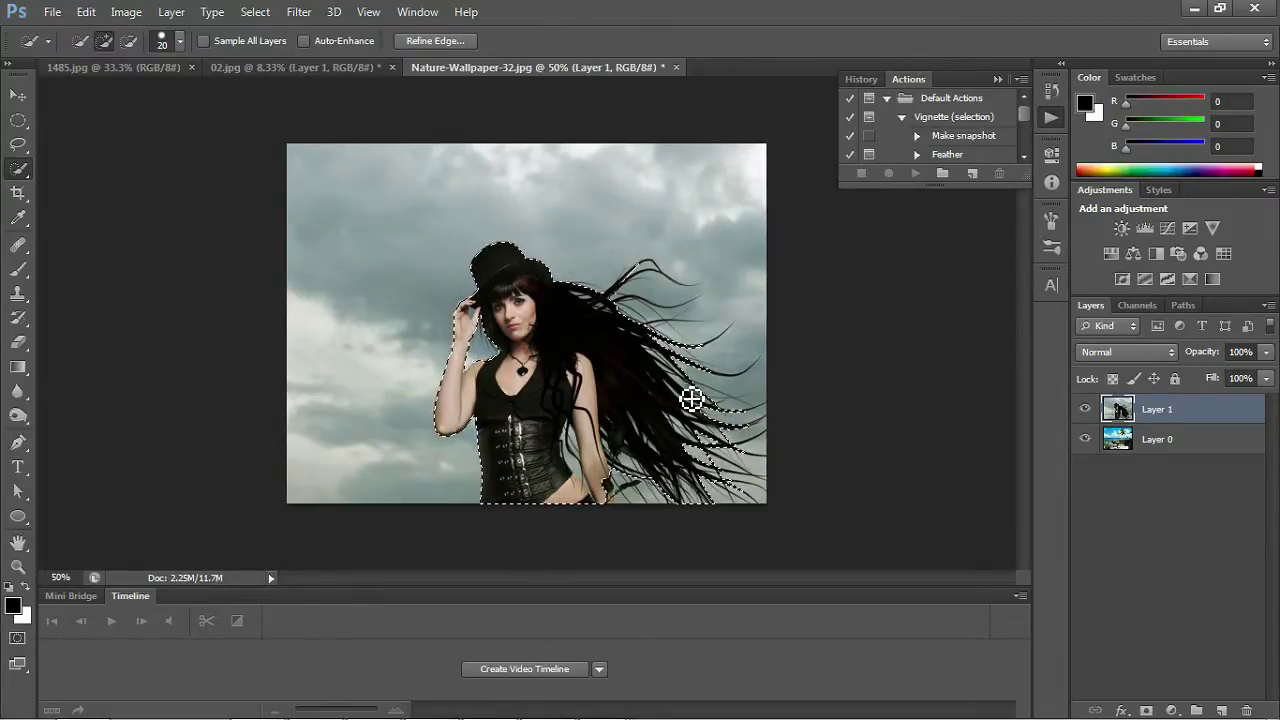
{"action": "key", "text": "alt"}
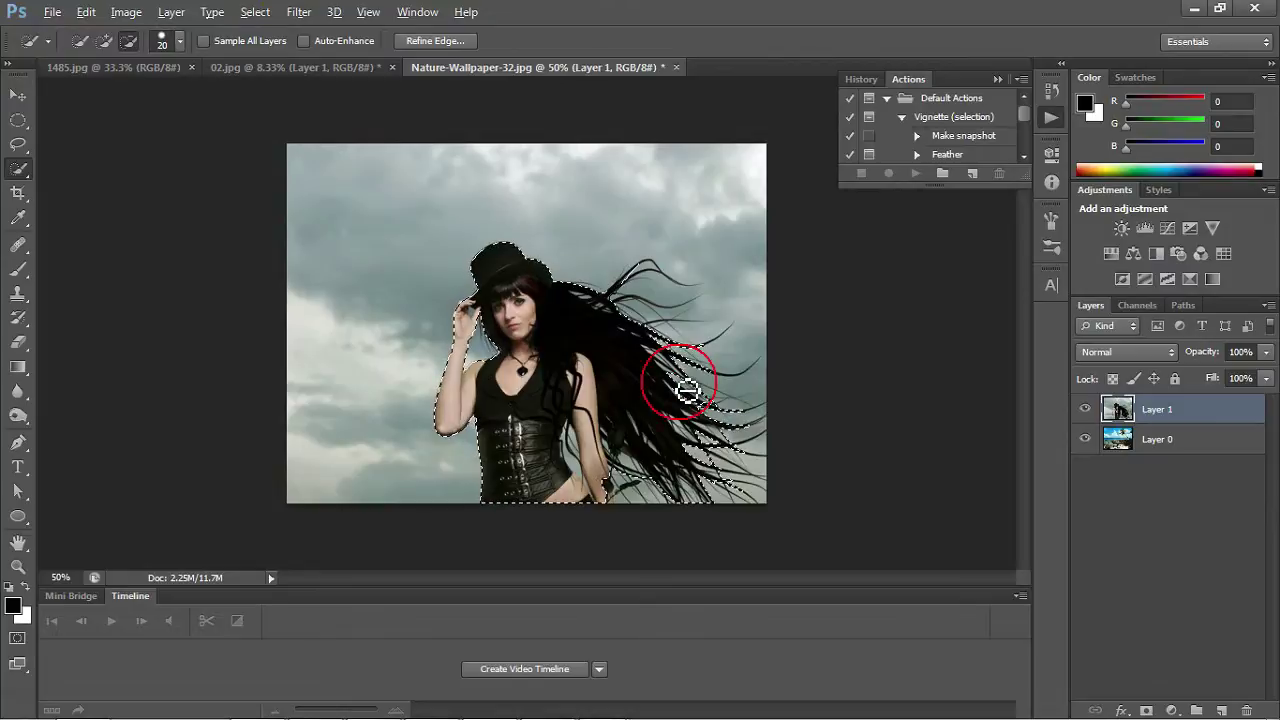
{"action": "left_click_drag", "start_coordinate": [688, 391], "coordinate": [712, 422]}
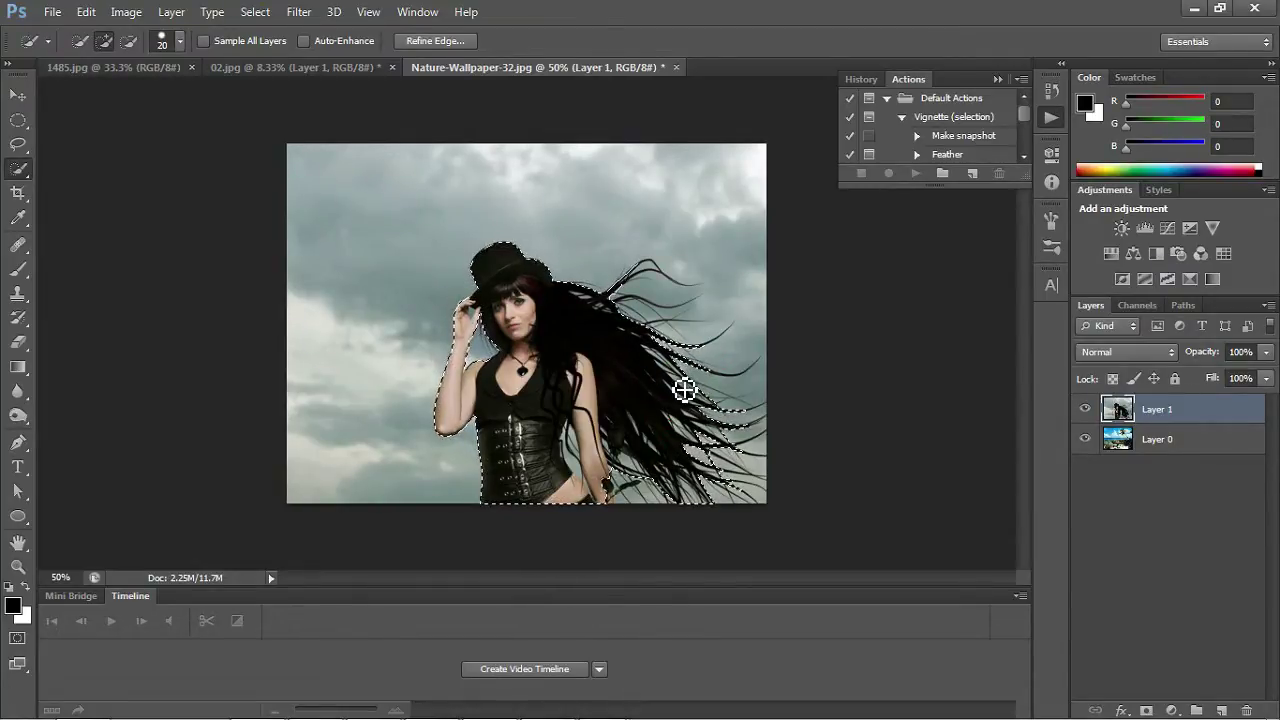
{"action": "key", "text": "alt"}
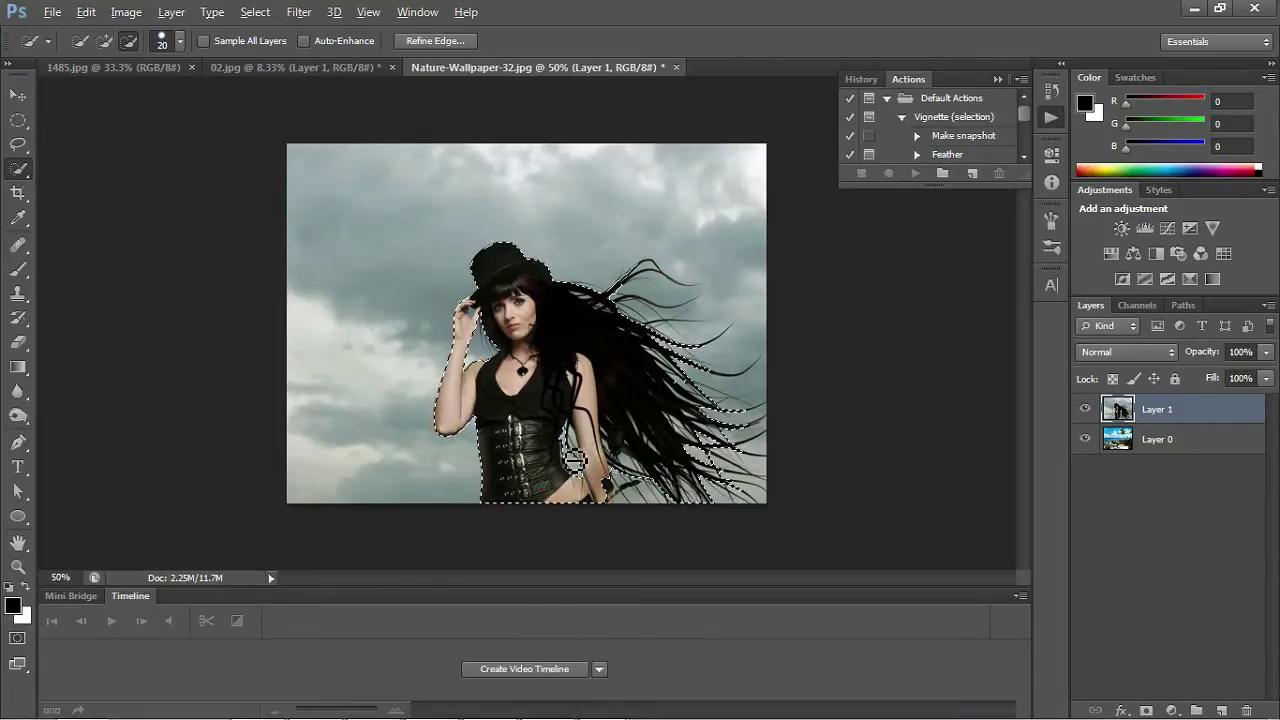
{"action": "left_click_drag", "start_coordinate": [576, 460], "coordinate": [592, 488]}
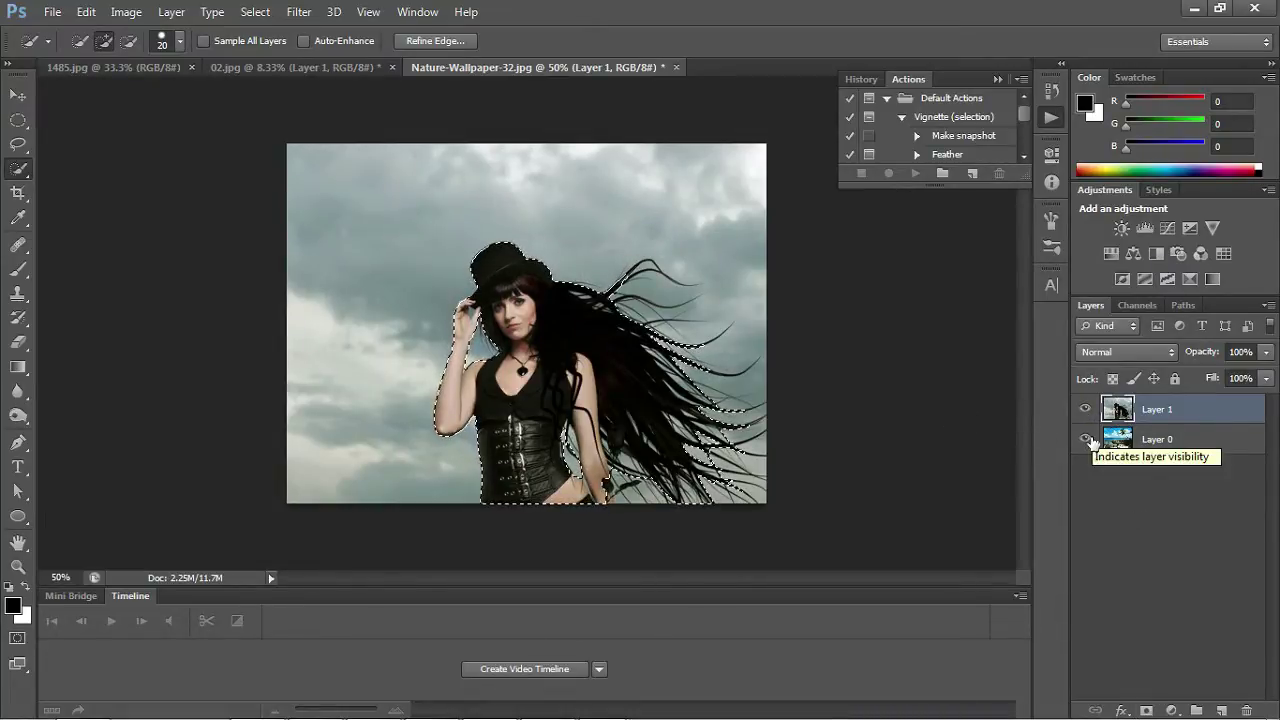
Add a layer mask to Layer 1 from the selection, and compare the image with the layer hidden and shown.
{"action": "left_click", "coordinate": [1148, 710]}
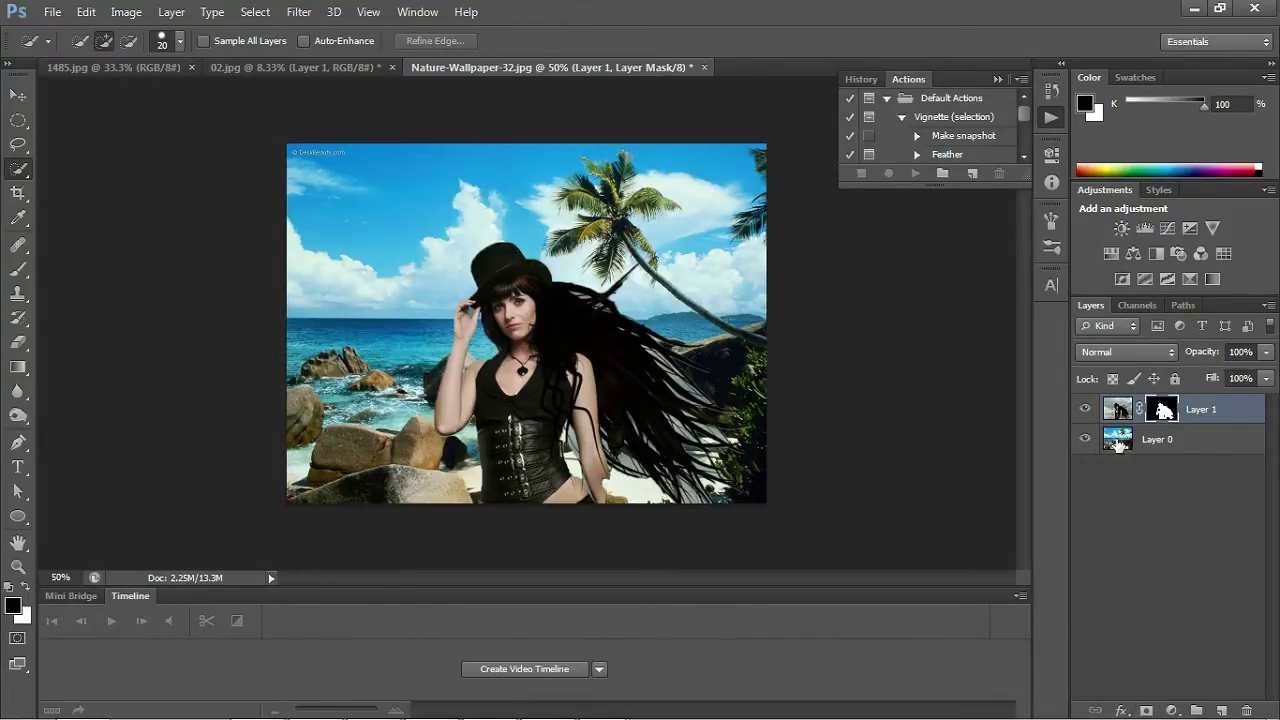
{"action": "left_click", "coordinate": [1085, 409]}
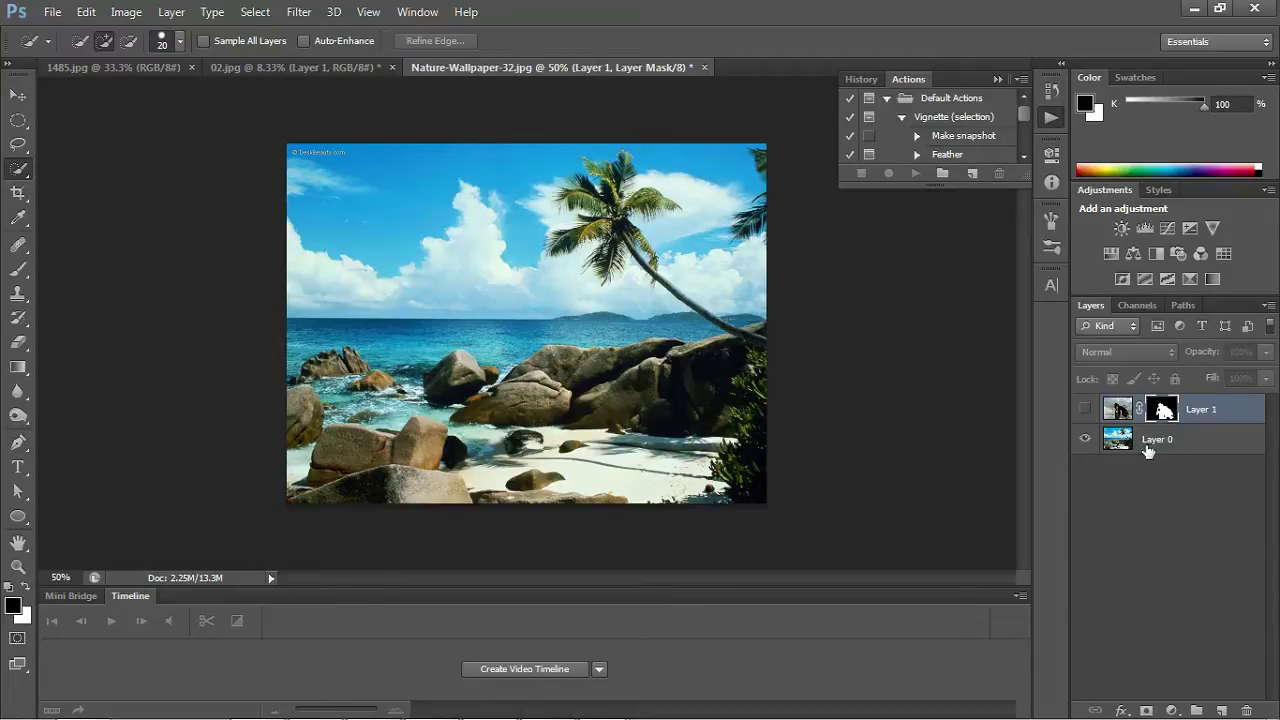
{"action": "left_click", "coordinate": [1085, 412]}
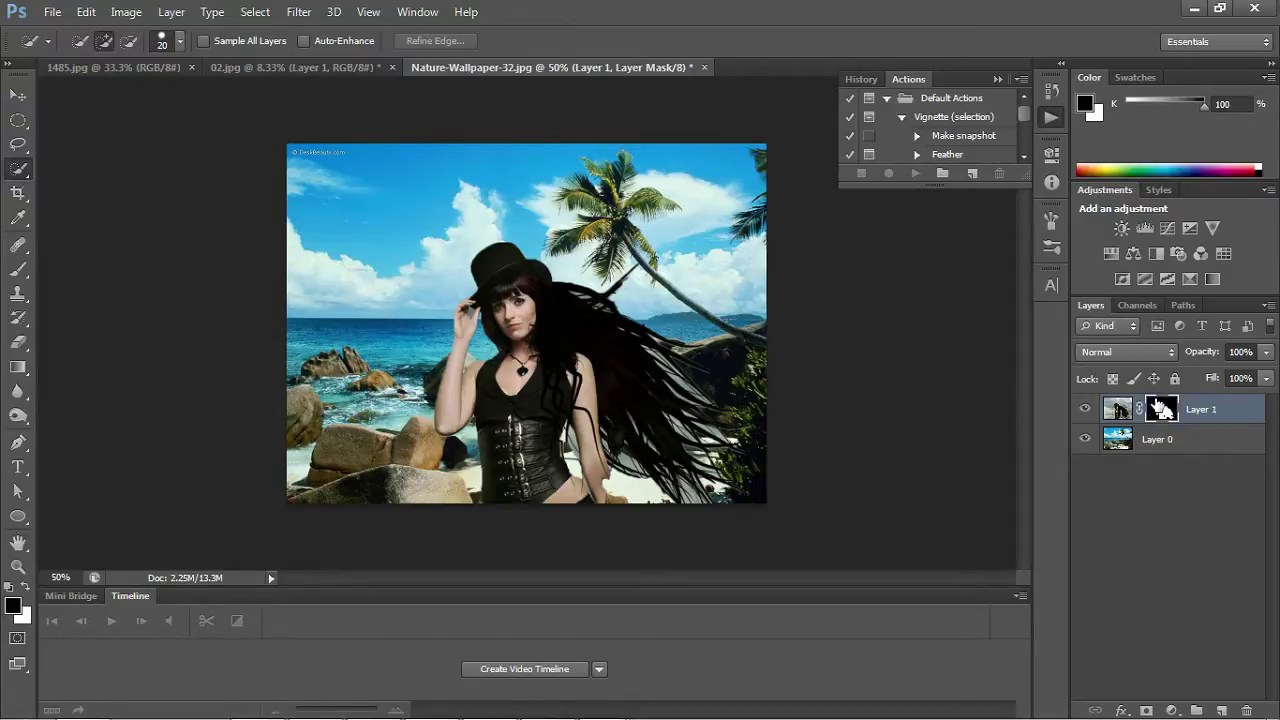
Open Refine Mask for Layer 1's mask and set its view mode to Black & White.
{"action": "double_click", "coordinate": [1157, 412]}
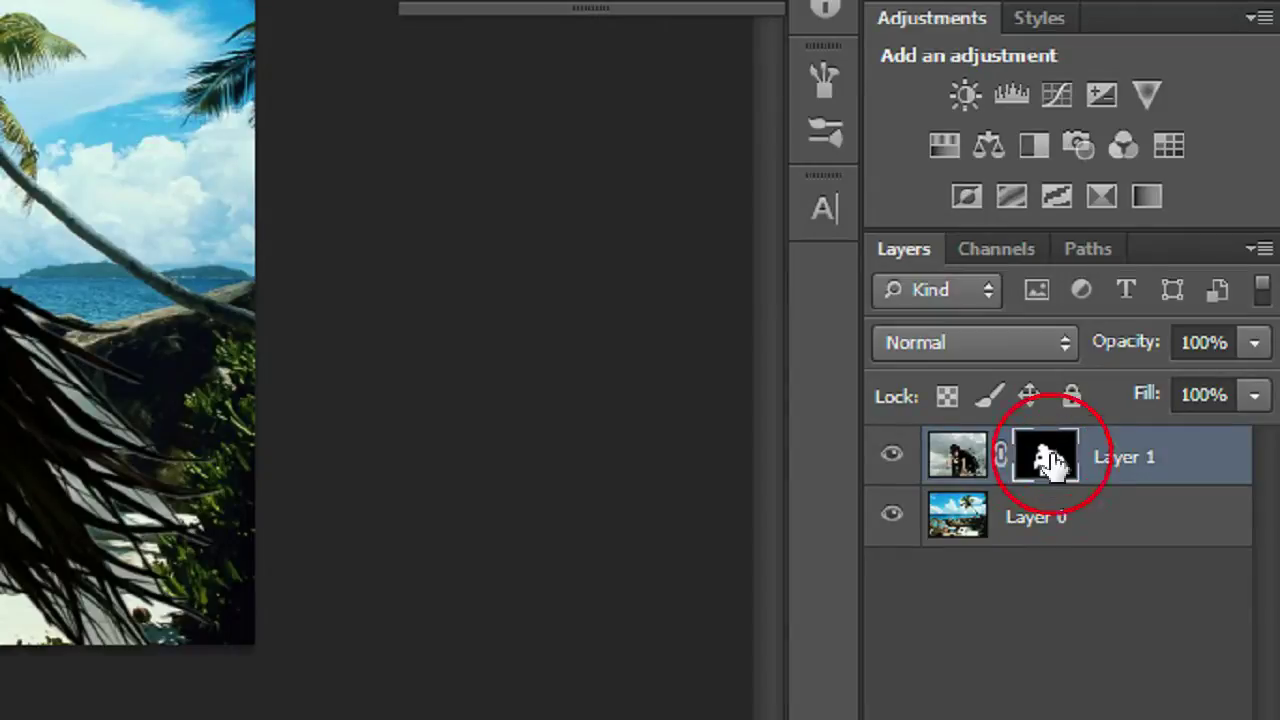
{"action": "double_click", "coordinate": [1045, 458]}
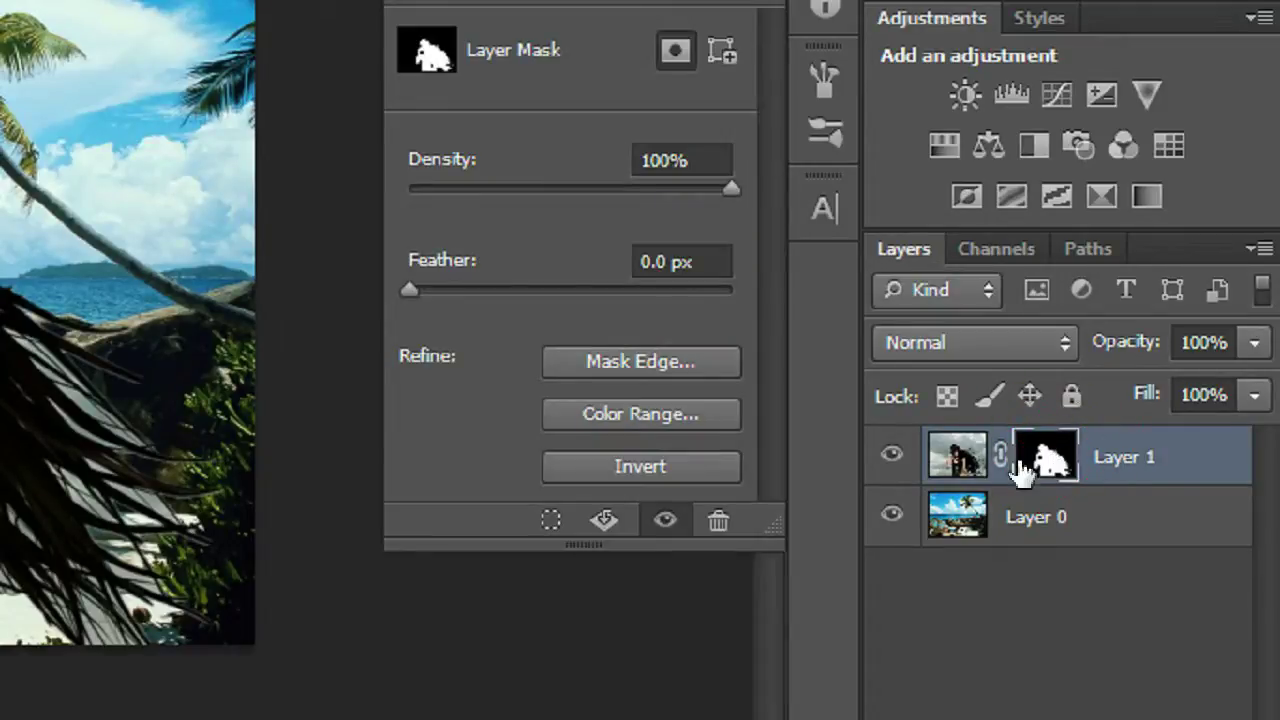
{"action": "left_click", "coordinate": [628, 372]}
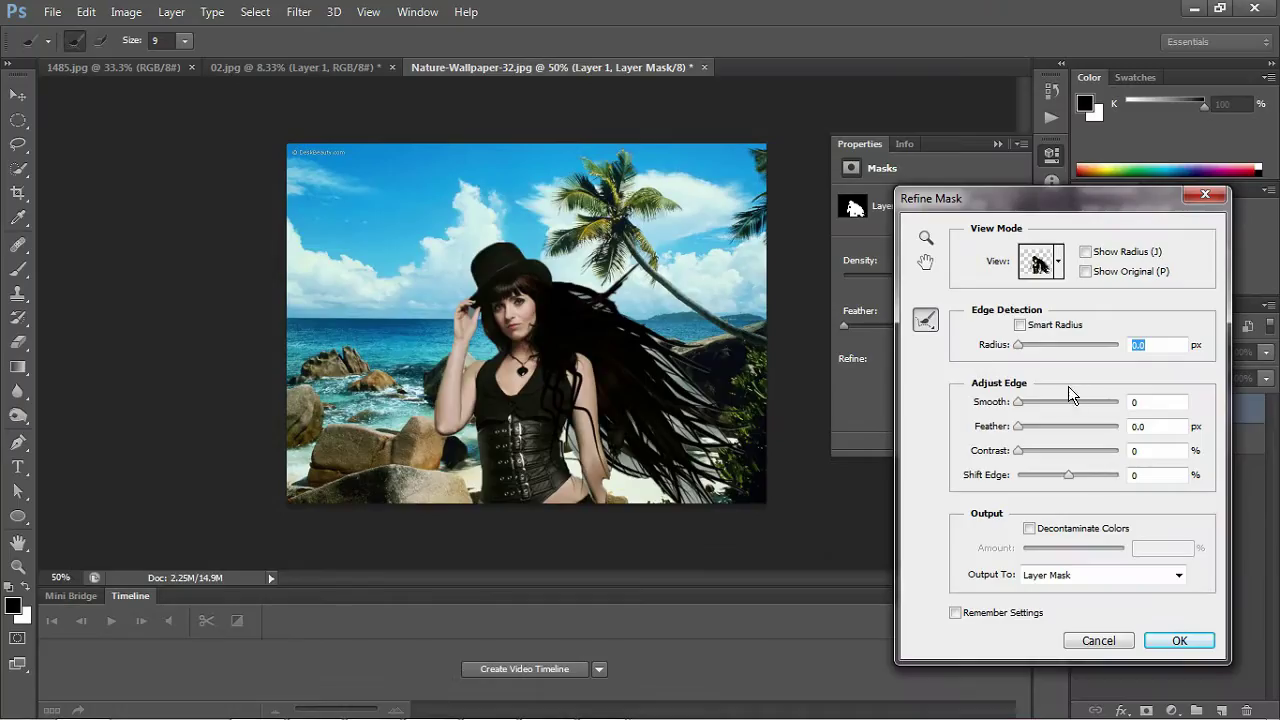
{"action": "left_click_drag", "start_coordinate": [1007, 197], "coordinate": [981, 150]}
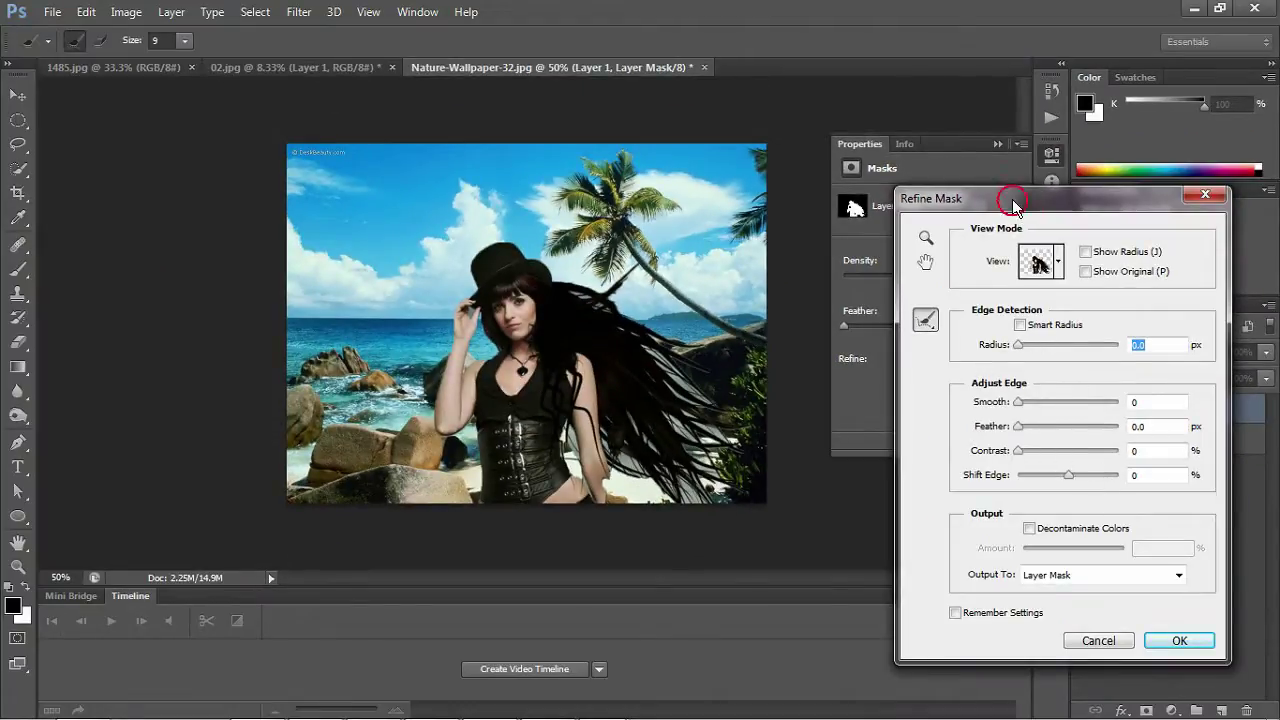
{"action": "left_click_drag", "start_coordinate": [1013, 203], "coordinate": [983, 157]}
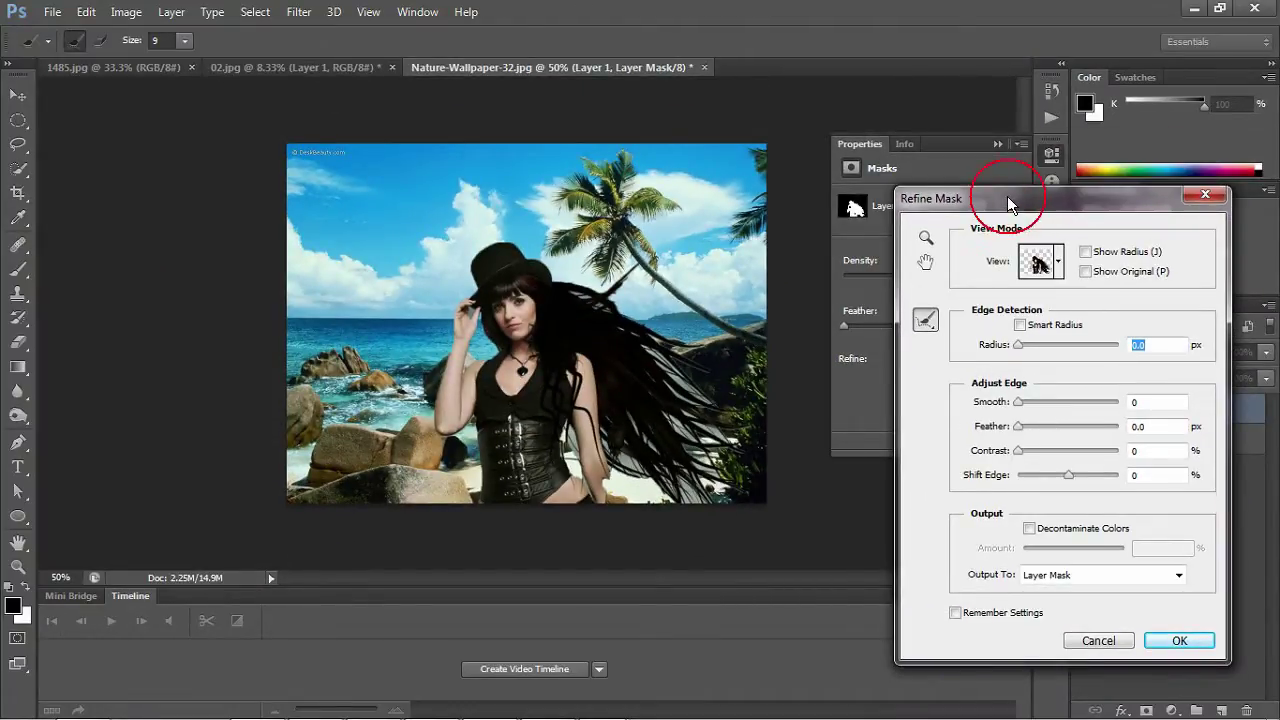
{"action": "left_click_drag", "start_coordinate": [1008, 198], "coordinate": [982, 153]}
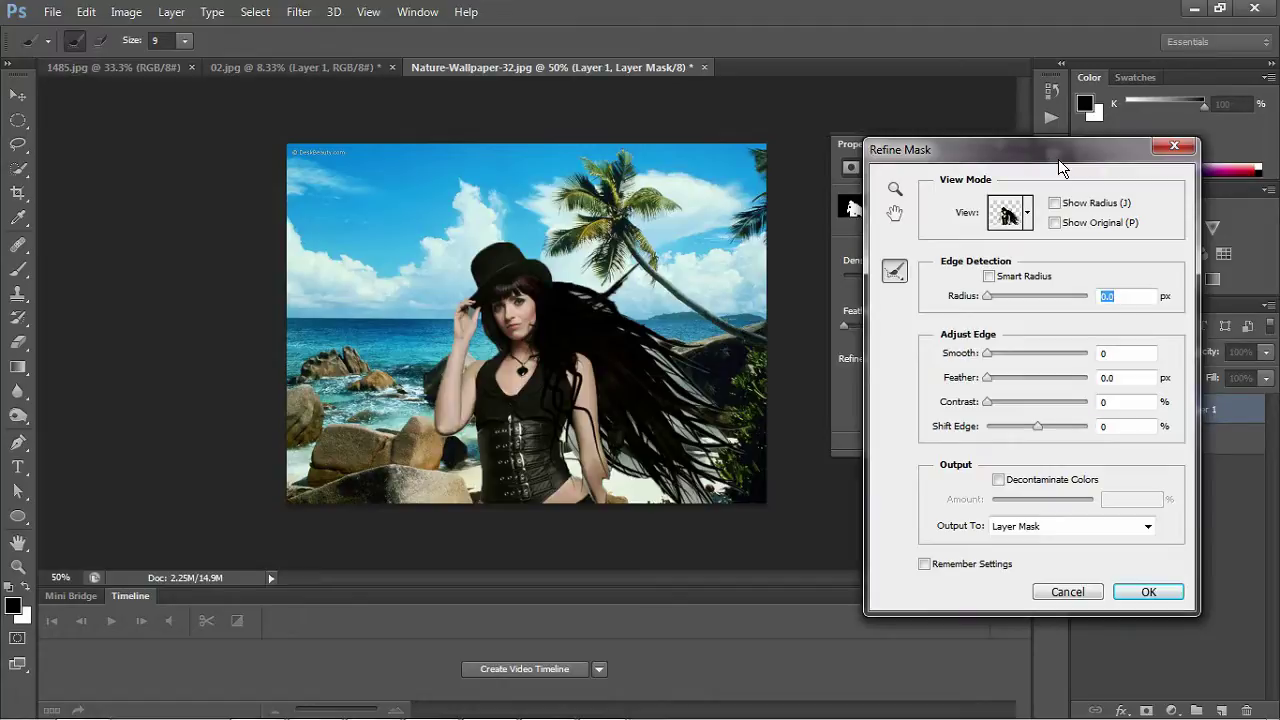
{"action": "left_click", "coordinate": [1027, 214]}
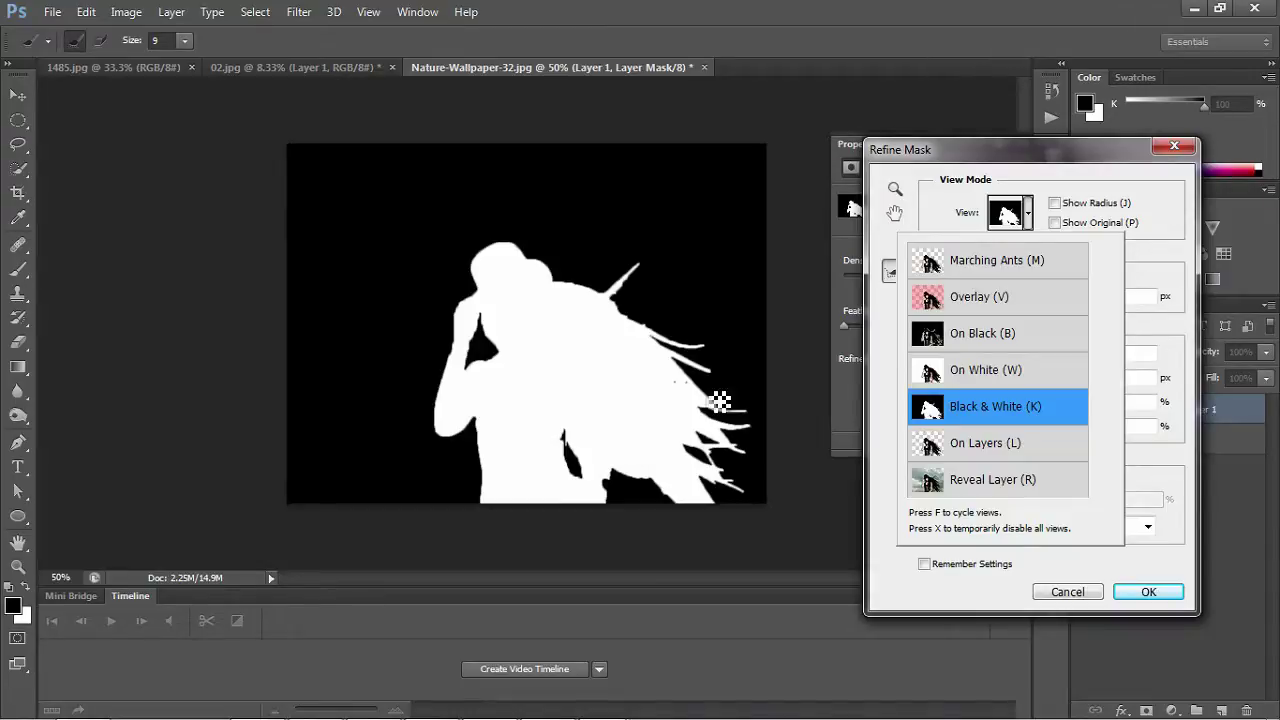
{"action": "left_click", "coordinate": [1020, 226]}
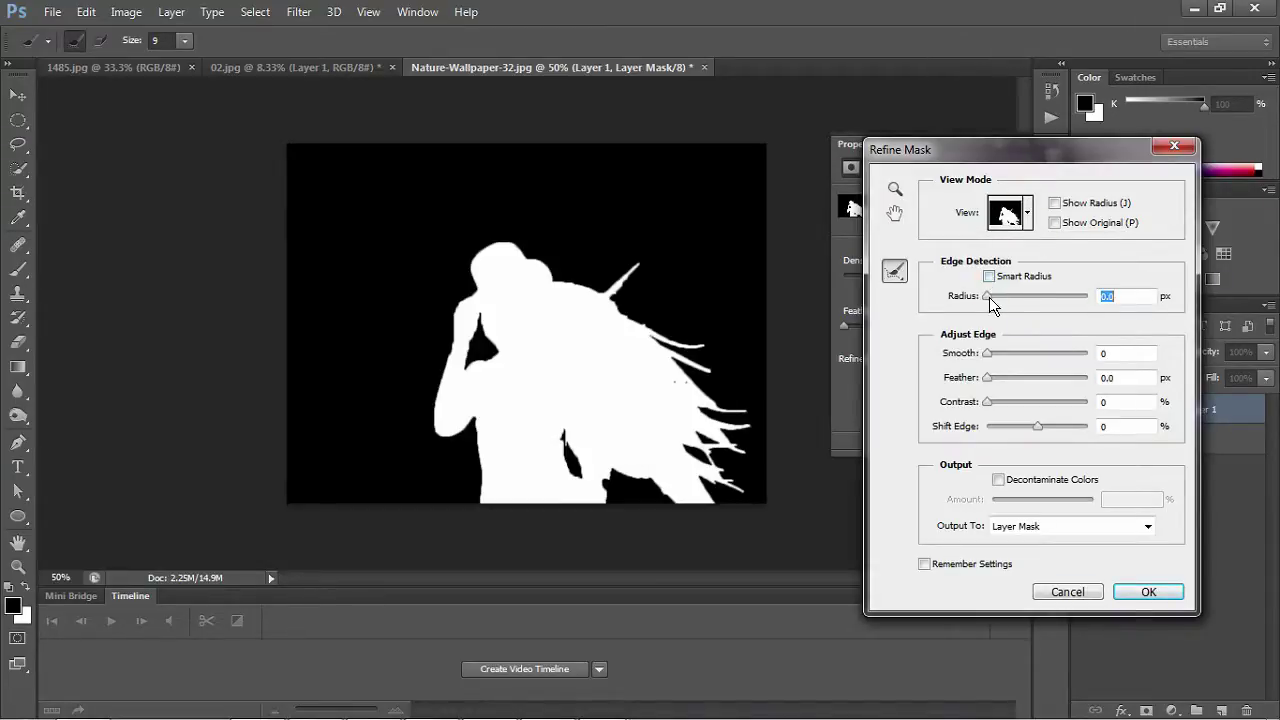
Try several edge detection radii, turn on Smart Radius and set the radius to 16.4 px.
{"action": "left_click_drag", "start_coordinate": [989, 296], "coordinate": [1030, 237]}
{"action": "left_click", "coordinate": [1031, 297]}
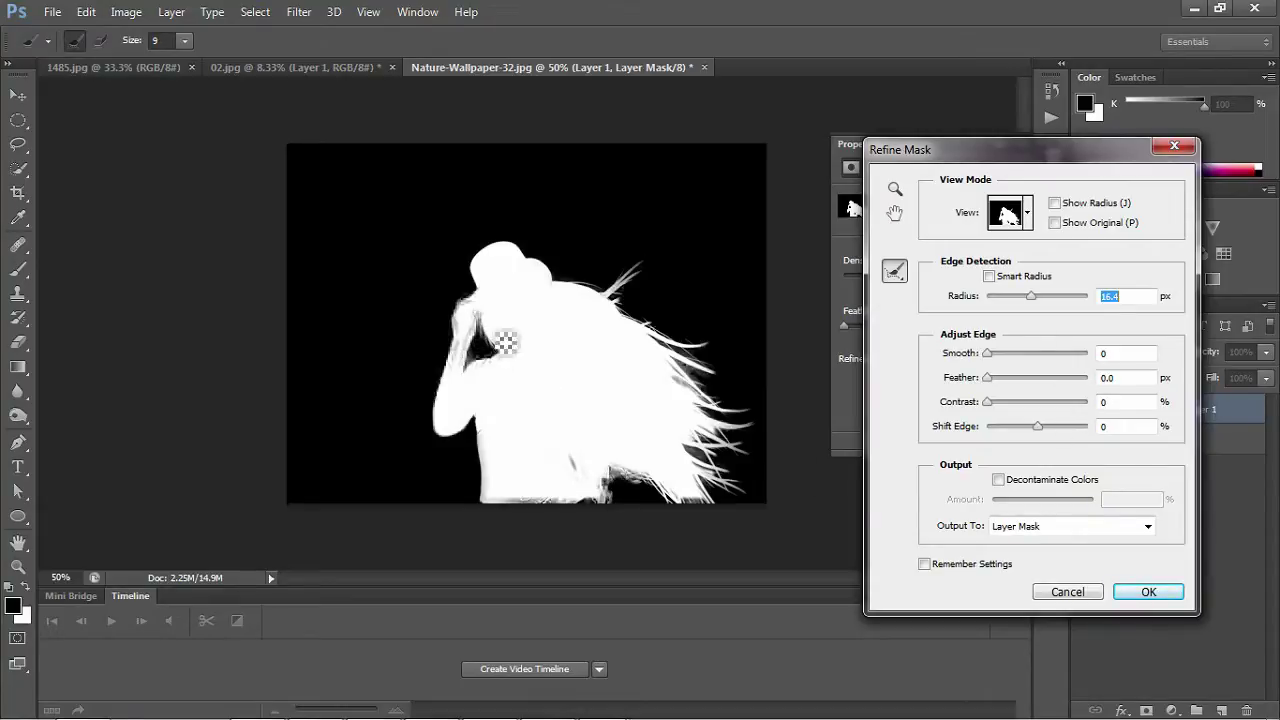
{"action": "left_click_drag", "start_coordinate": [1031, 297], "coordinate": [1056, 303]}
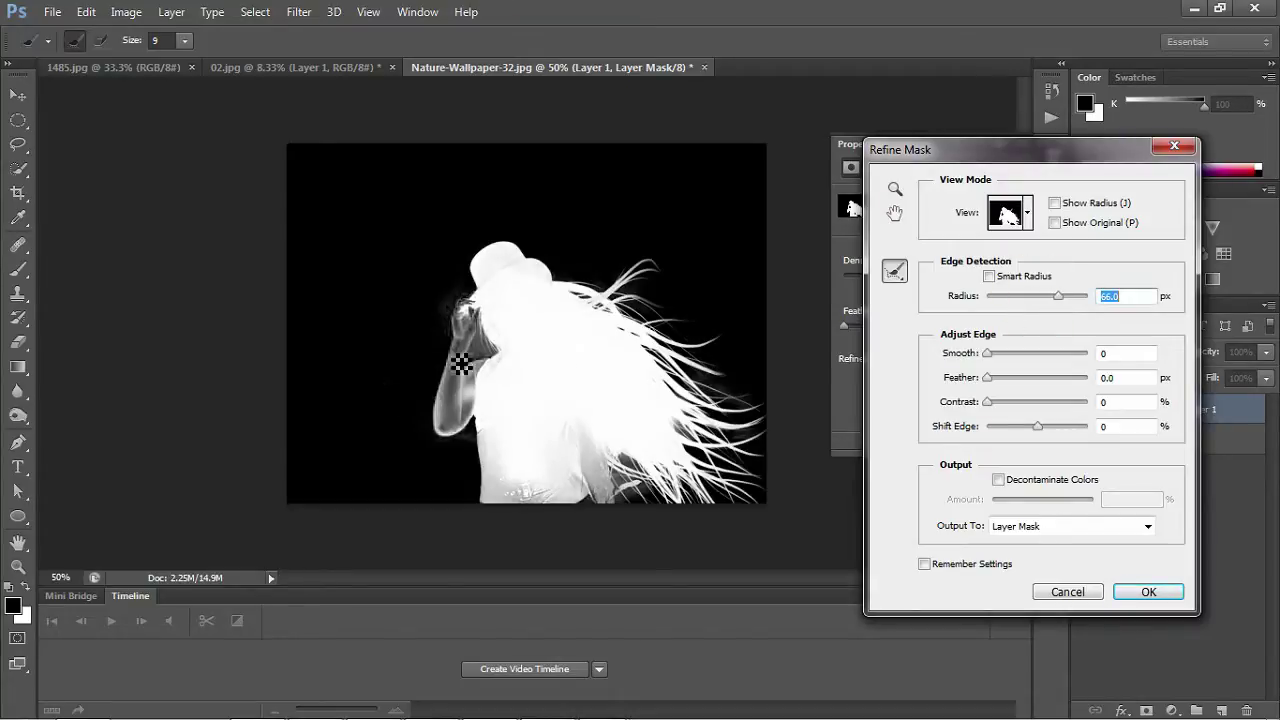
{"action": "left_click_drag", "start_coordinate": [1062, 302], "coordinate": [1029, 297]}
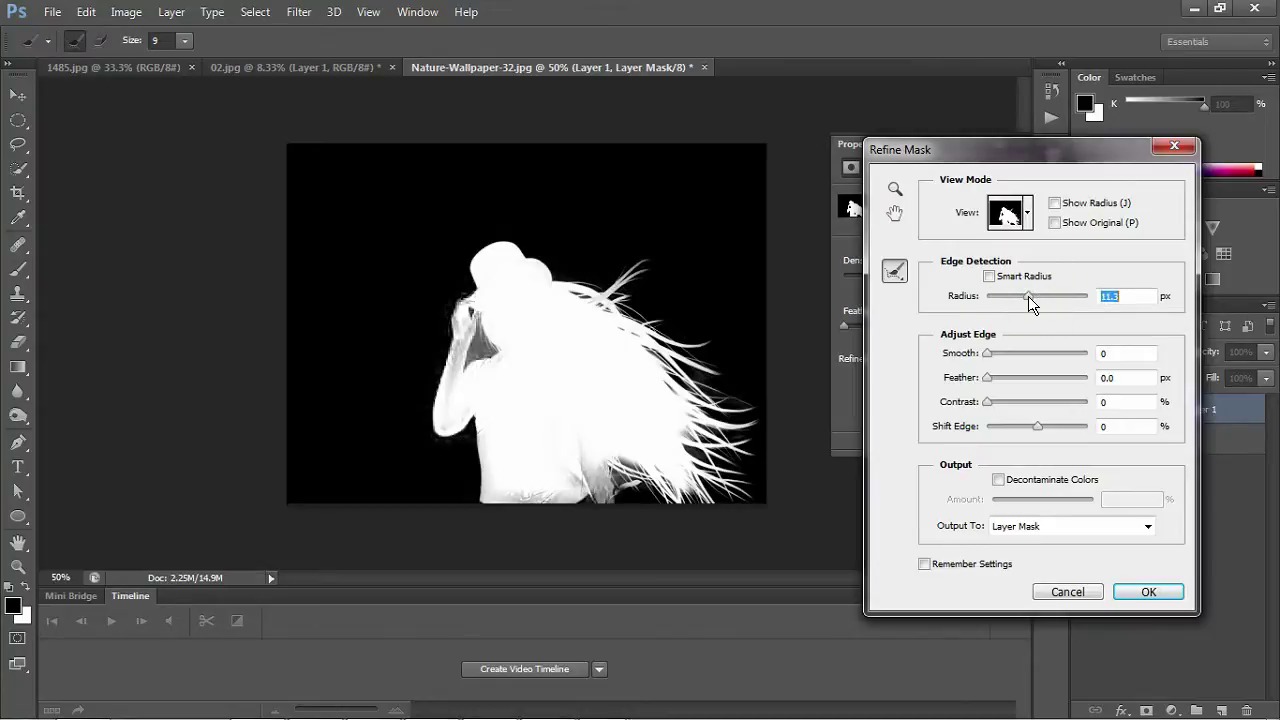
{"action": "left_click", "coordinate": [988, 277]}
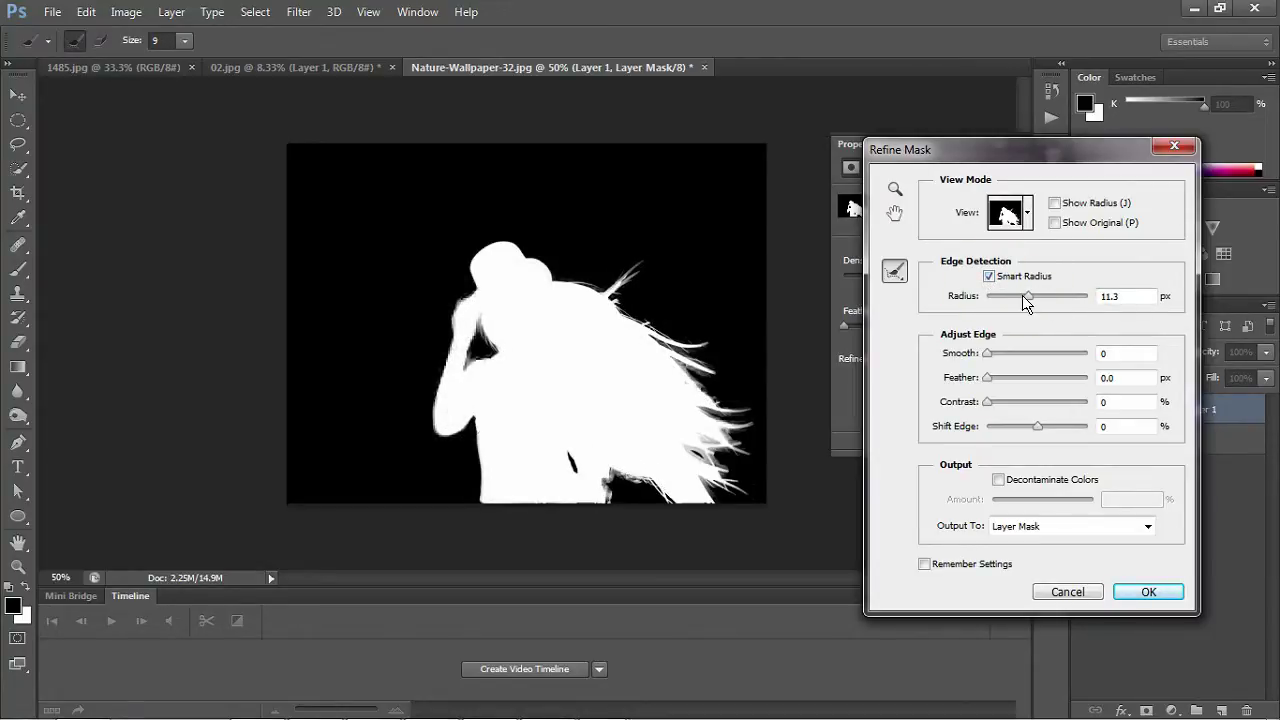
{"action": "left_click_drag", "start_coordinate": [1030, 303], "coordinate": [1034, 305]}
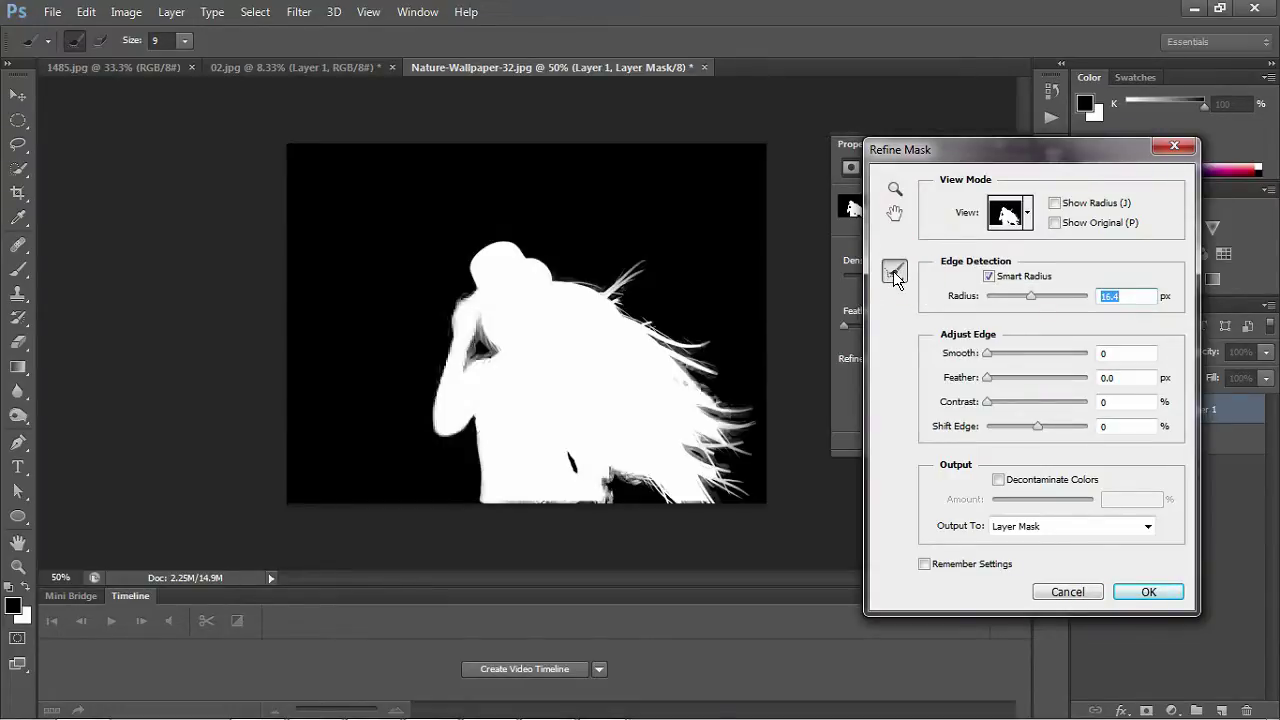
Brush the arm gap and hair ends with the Refine Radius tool, enlarging it to 25, and preview the mask On Layers.
{"action": "left_click_drag", "start_coordinate": [894, 276], "coordinate": [948, 274]}
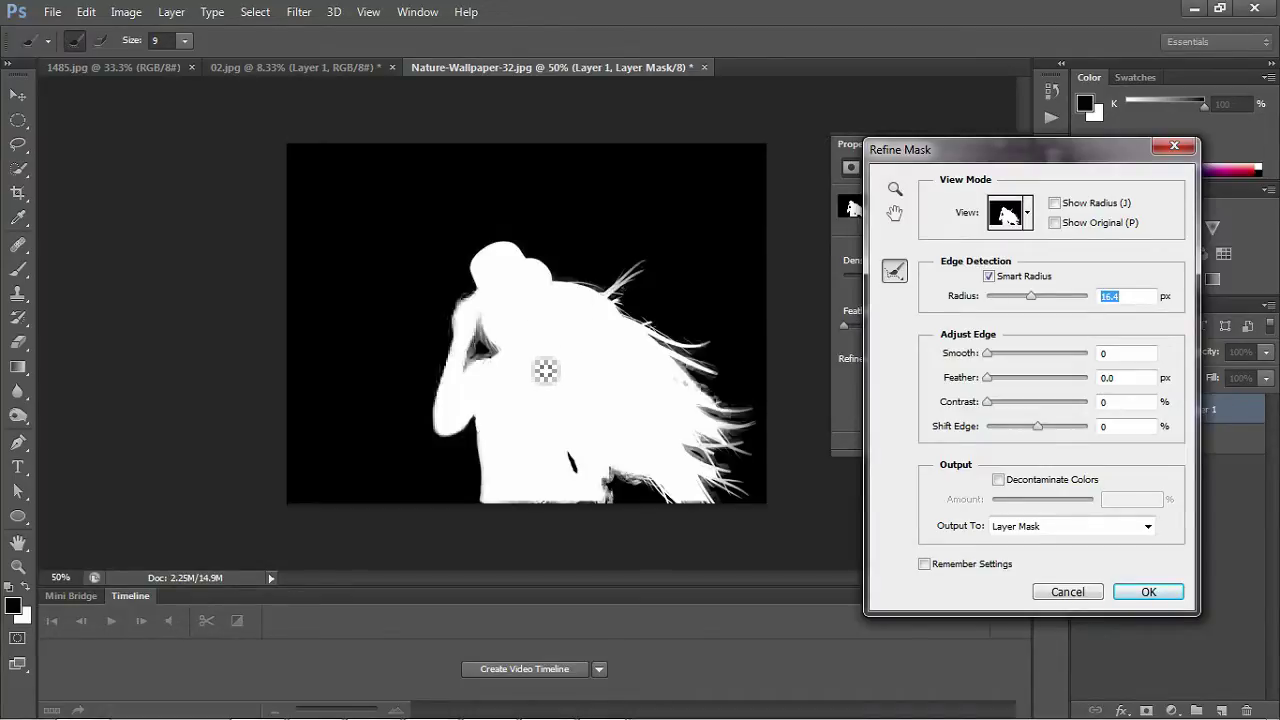
{"action": "left_click", "coordinate": [478, 350]}
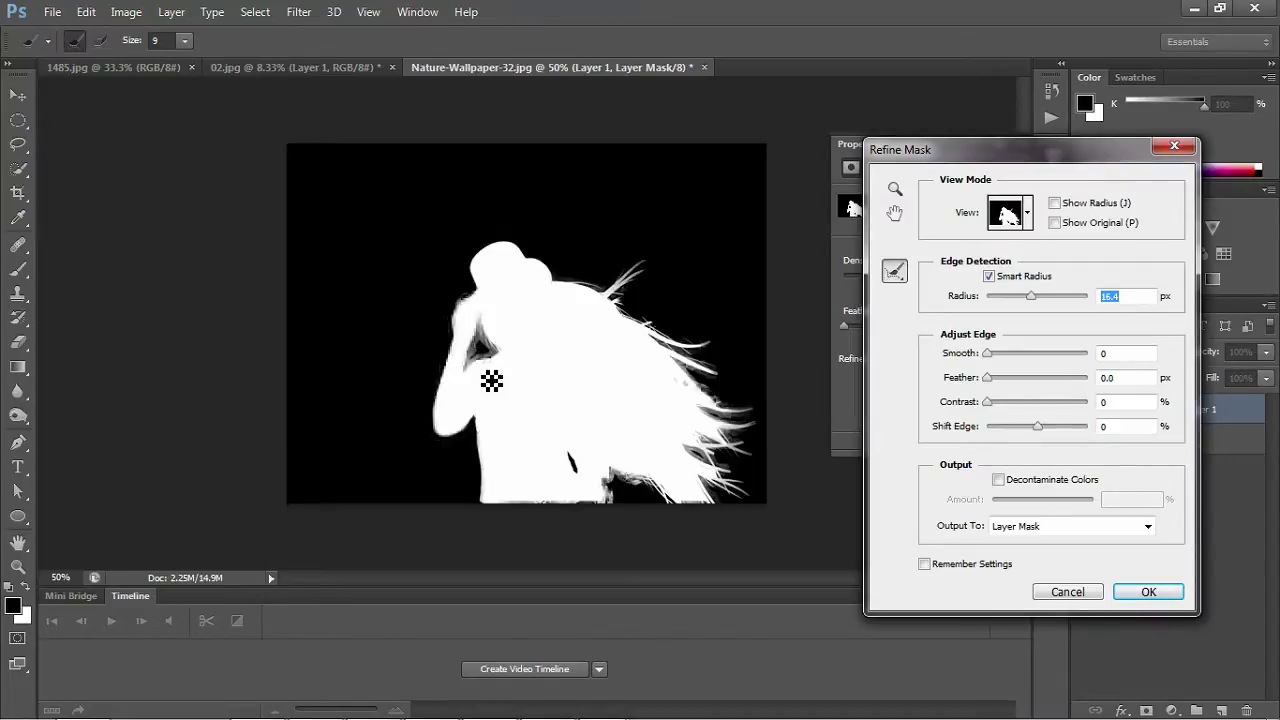
{"action": "left_click_drag", "start_coordinate": [499, 369], "coordinate": [514, 387]}
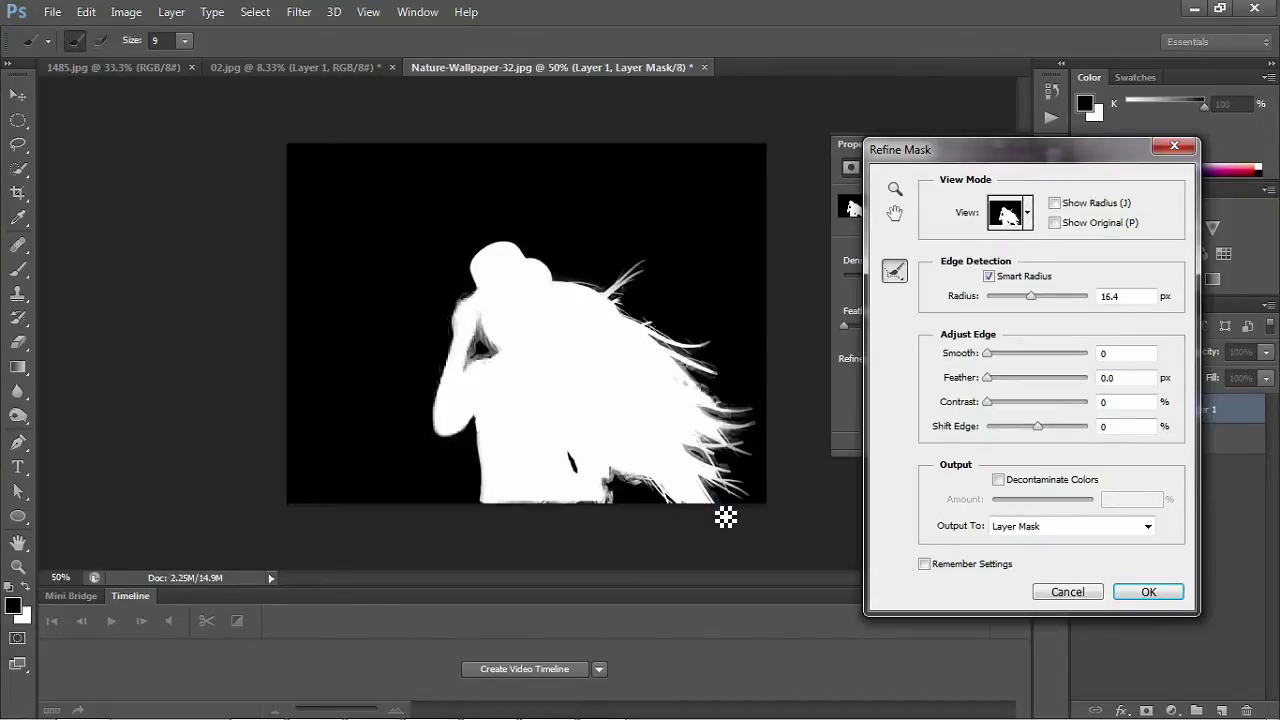
{"action": "left_click_drag", "start_coordinate": [709, 490], "coordinate": [748, 505]}
{"action": "mouse_move", "coordinate": [681, 461]}
{"action": "left_mouse_down"}
{"action": "mouse_move", "coordinate": [733, 474]}
{"action": "mouse_move", "coordinate": [721, 448]}
{"action": "mouse_move", "coordinate": [760, 464]}
{"action": "mouse_move", "coordinate": [727, 443]}
{"action": "mouse_move", "coordinate": [754, 447]}
{"action": "mouse_move", "coordinate": [706, 425]}
{"action": "left_mouse_up"}
{"action": "key", "text": "bracketright"}
{"action": "key", "text": "bracketright"}
{"action": "key", "text": "bracketright"}
{"action": "key", "text": "bracketright"}
{"action": "mouse_move", "coordinate": [704, 416]}
{"action": "left_mouse_down"}
{"action": "mouse_move", "coordinate": [751, 439]}
{"action": "mouse_move", "coordinate": [713, 413]}
{"action": "mouse_move", "coordinate": [731, 419]}
{"action": "mouse_move", "coordinate": [703, 372]}
{"action": "mouse_move", "coordinate": [652, 349]}
{"action": "mouse_move", "coordinate": [695, 361]}
{"action": "left_mouse_up"}
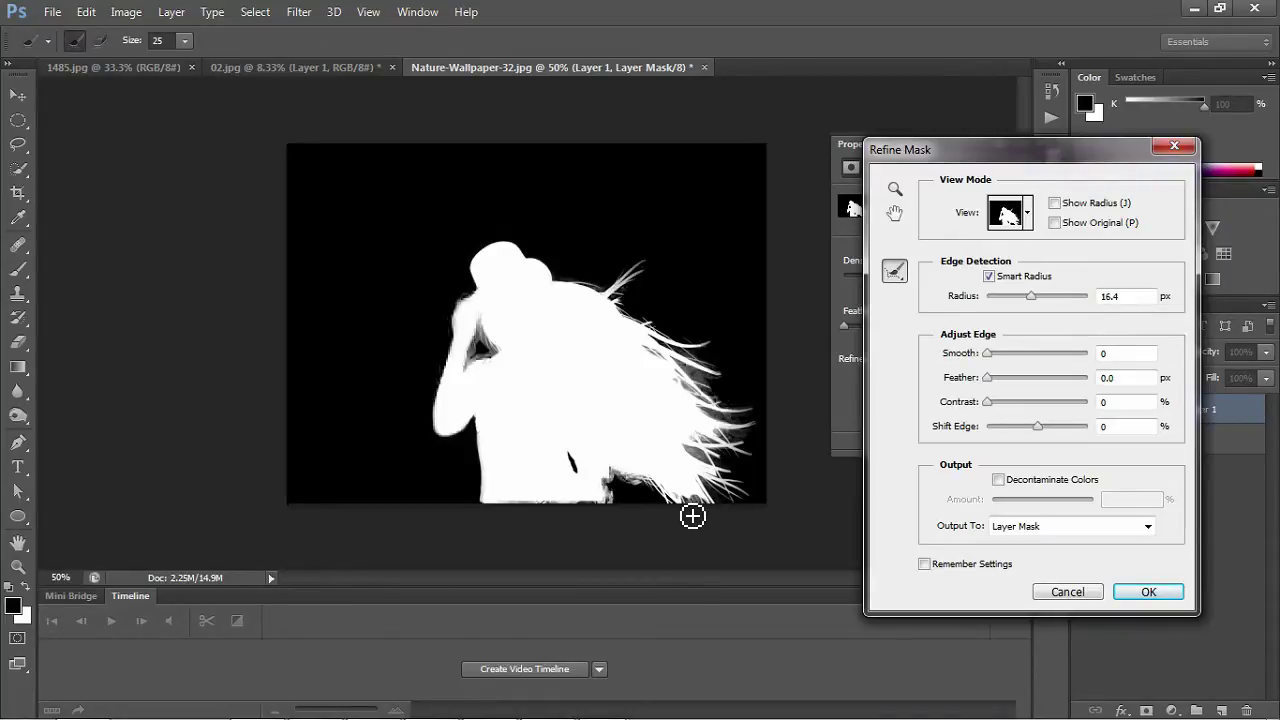
{"action": "mouse_move", "coordinate": [646, 485]}
{"action": "left_mouse_down"}
{"action": "mouse_move", "coordinate": [608, 490]}
{"action": "mouse_move", "coordinate": [603, 520]}
{"action": "left_mouse_up"}
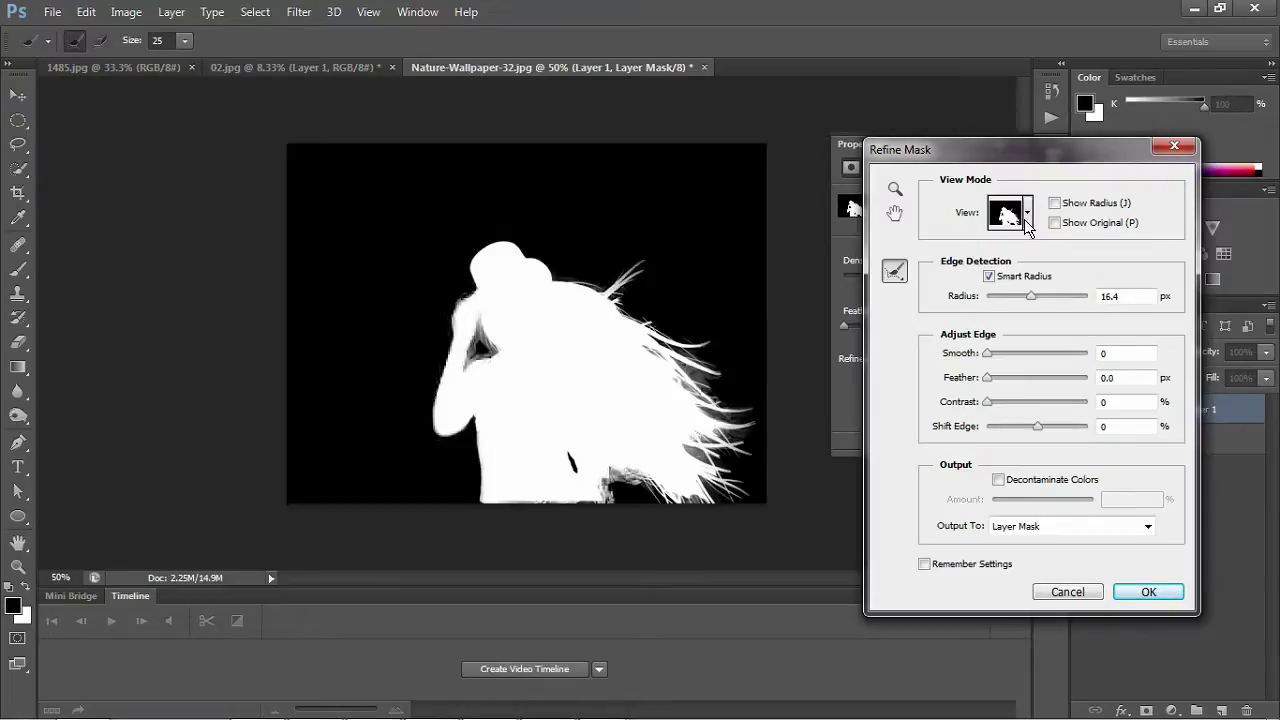
{"action": "key", "text": "l"}
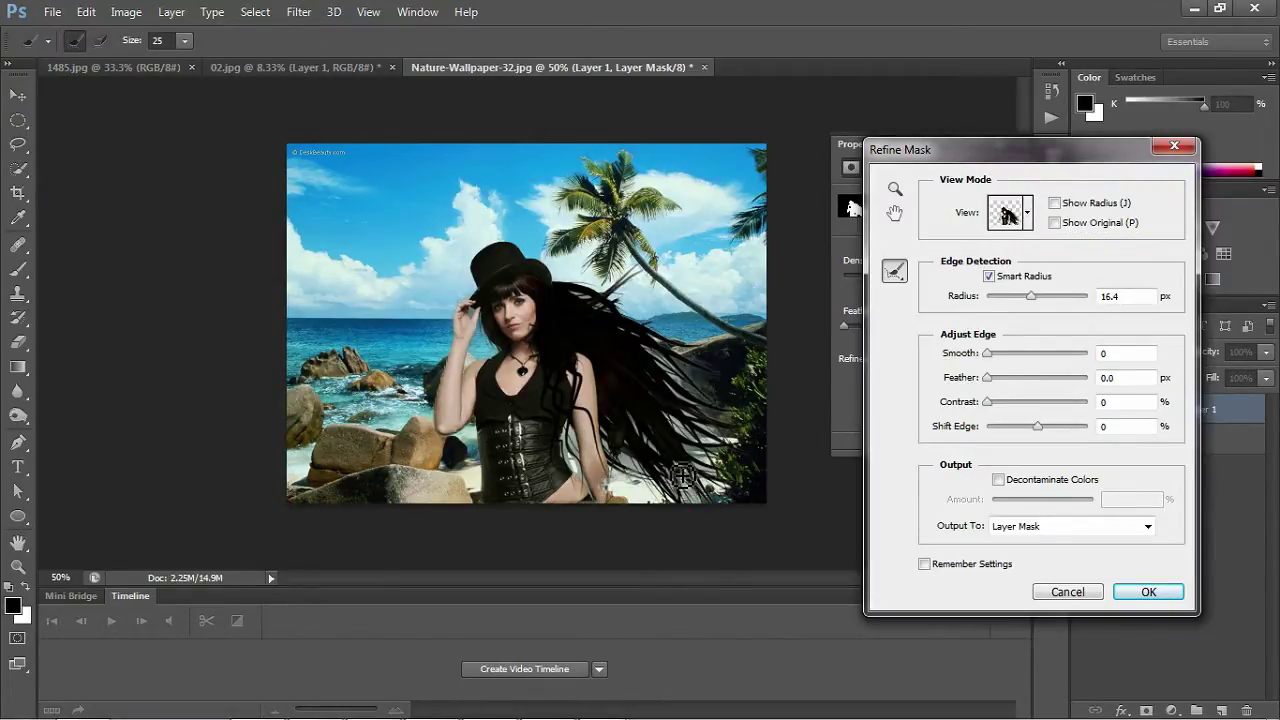
Brush the woman's outer hair ends over the beach and bushes with the Refine Radius tool, using sizes up to 35.
{"action": "mouse_move", "coordinate": [694, 442]}
{"action": "left_mouse_down"}
{"action": "mouse_move", "coordinate": [708, 513]}
{"action": "mouse_move", "coordinate": [684, 476]}
{"action": "mouse_move", "coordinate": [694, 503]}
{"action": "mouse_move", "coordinate": [714, 480]}
{"action": "mouse_move", "coordinate": [672, 447]}
{"action": "left_mouse_up"}
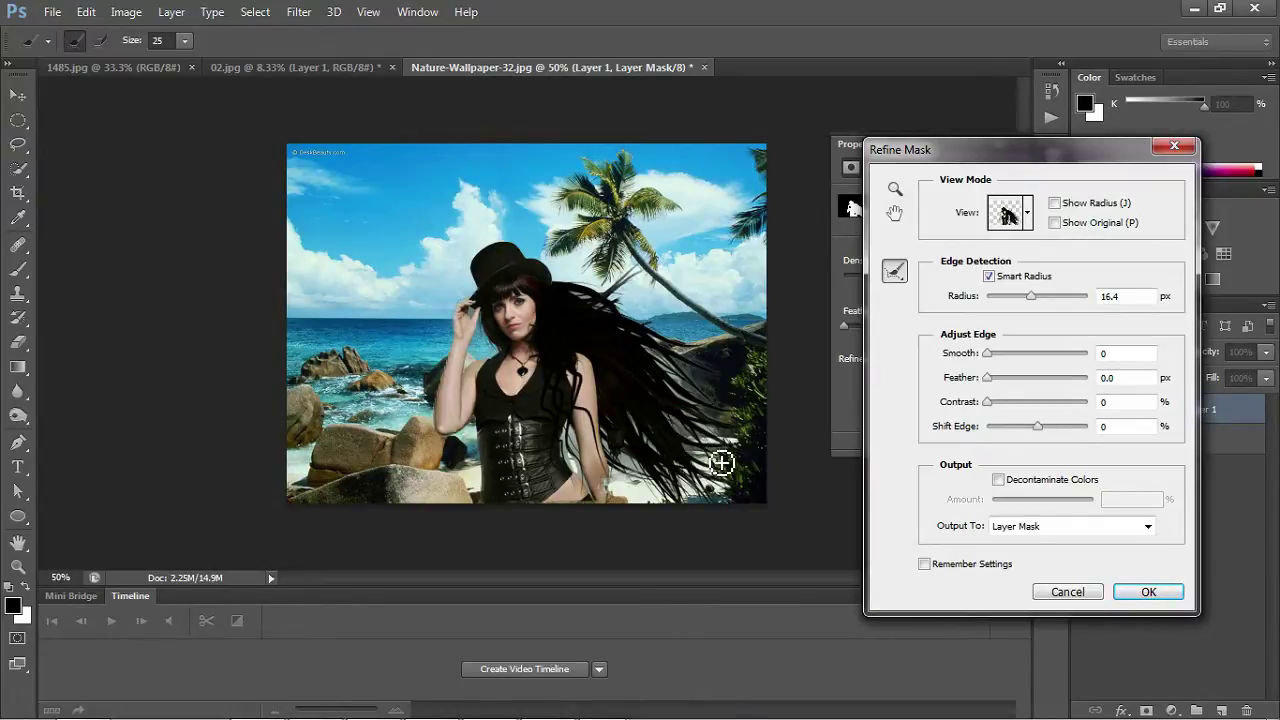
{"action": "left_click_drag", "start_coordinate": [720, 451], "coordinate": [709, 438]}
{"action": "left_click_drag", "start_coordinate": [668, 369], "coordinate": [706, 411]}
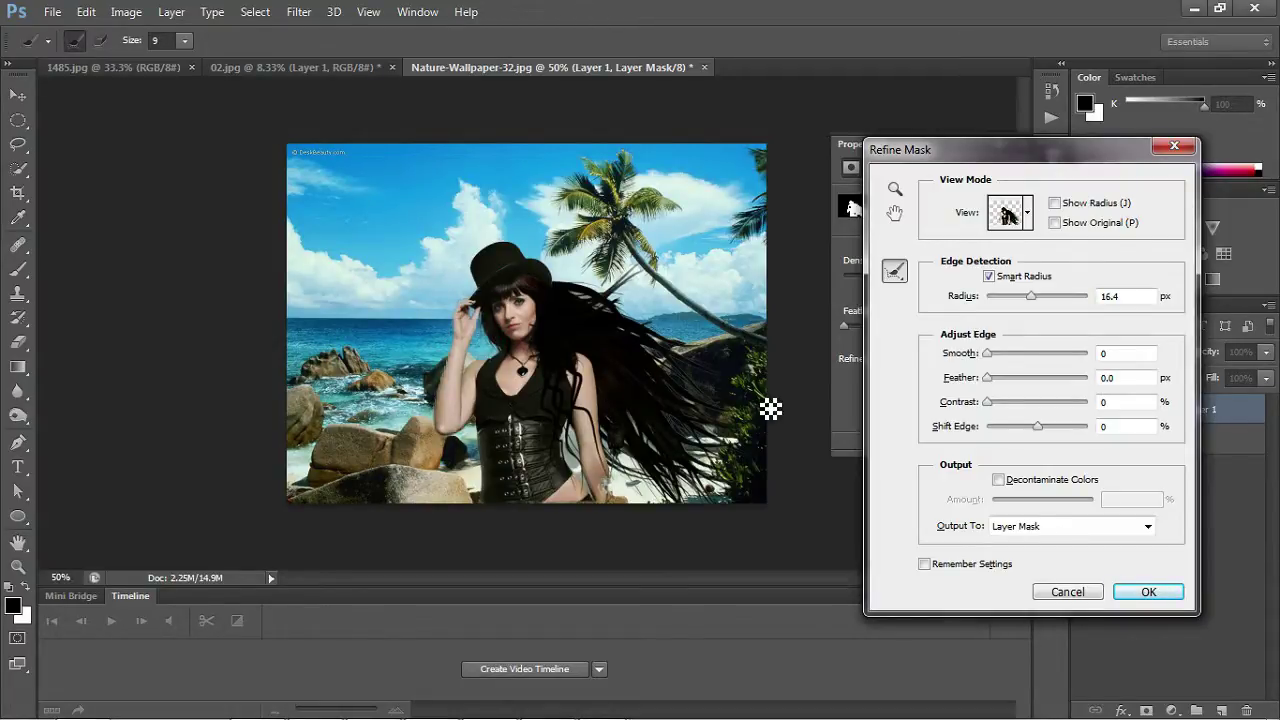
{"action": "key", "text": "bracketright"}
{"action": "key", "text": "bracketright"}
{"action": "key", "text": "bracketright"}
{"action": "mouse_move", "coordinate": [695, 372]}
{"action": "left_mouse_down"}
{"action": "mouse_move", "coordinate": [651, 349]}
{"action": "mouse_move", "coordinate": [714, 406]}
{"action": "mouse_move", "coordinate": [657, 349]}
{"action": "mouse_move", "coordinate": [718, 375]}
{"action": "mouse_move", "coordinate": [737, 423]}
{"action": "left_mouse_up"}
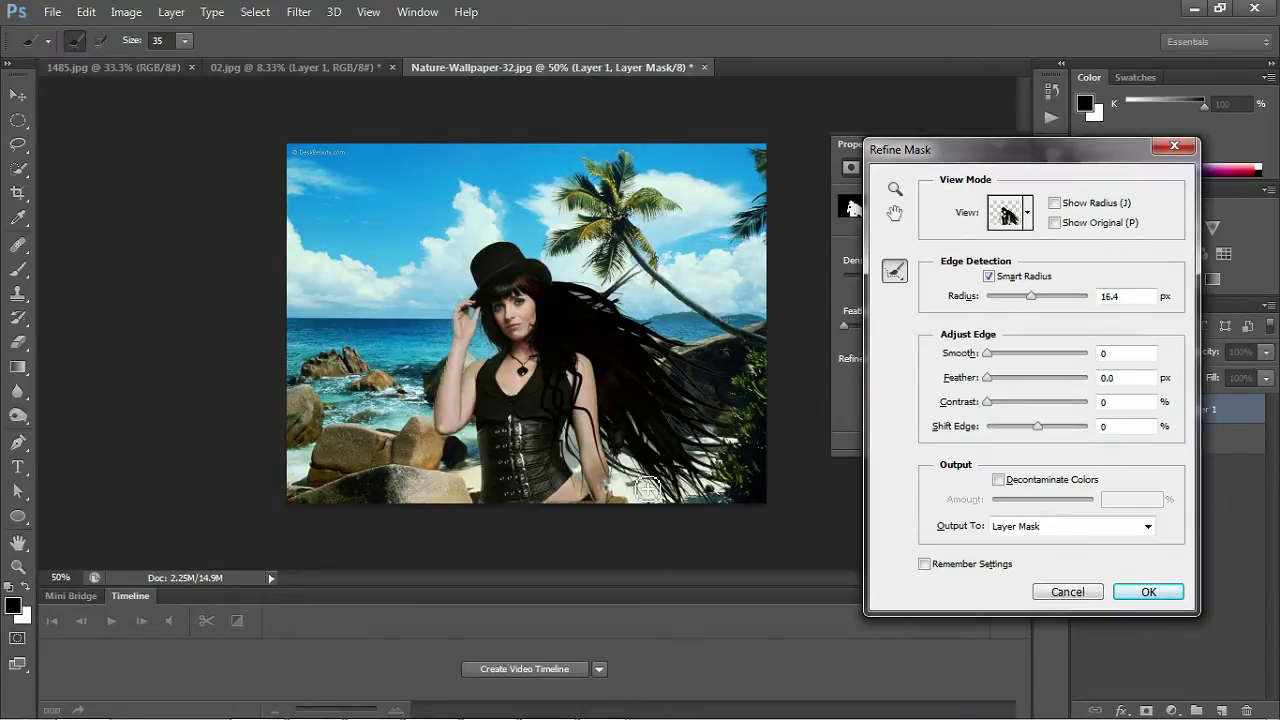
Refine the lower hair strands beside her hand and the gap between her arm and waist with the size 35 brush.
{"action": "left_click_drag", "start_coordinate": [634, 510], "coordinate": [602, 436]}
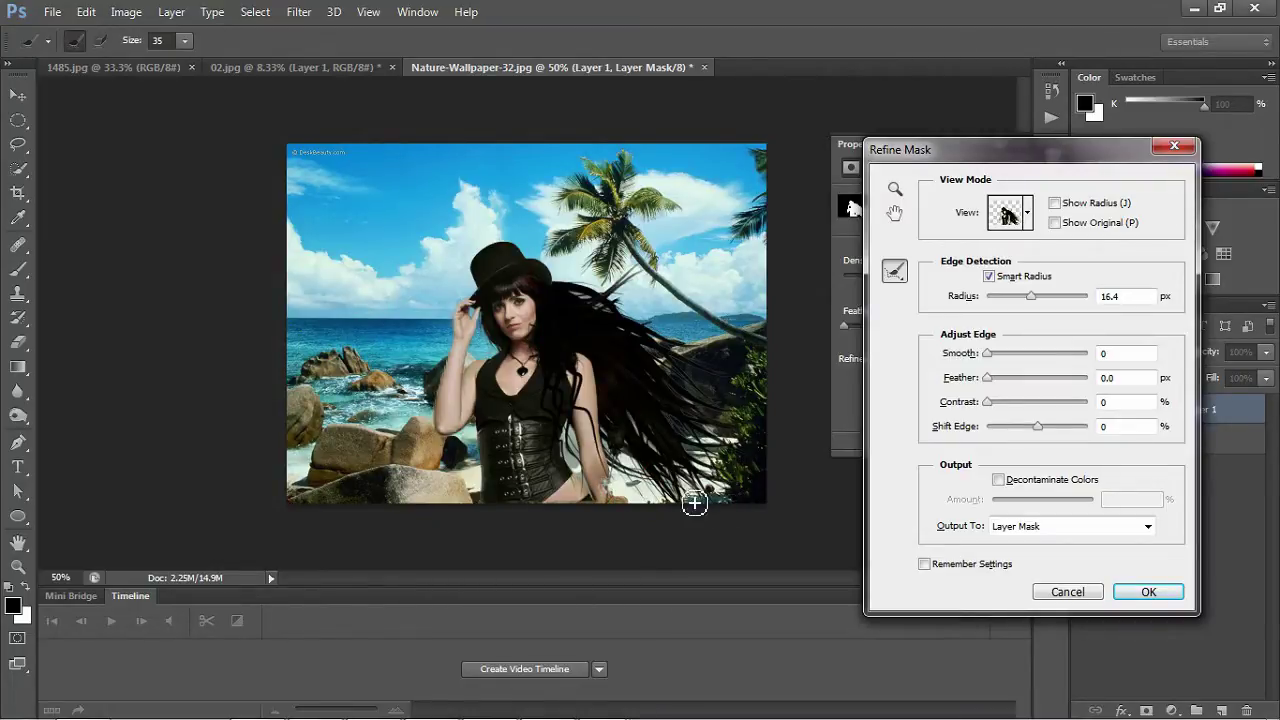
{"action": "mouse_move", "coordinate": [625, 488]}
{"action": "left_mouse_down"}
{"action": "mouse_move", "coordinate": [614, 500]}
{"action": "mouse_move", "coordinate": [618, 444]}
{"action": "left_mouse_up"}
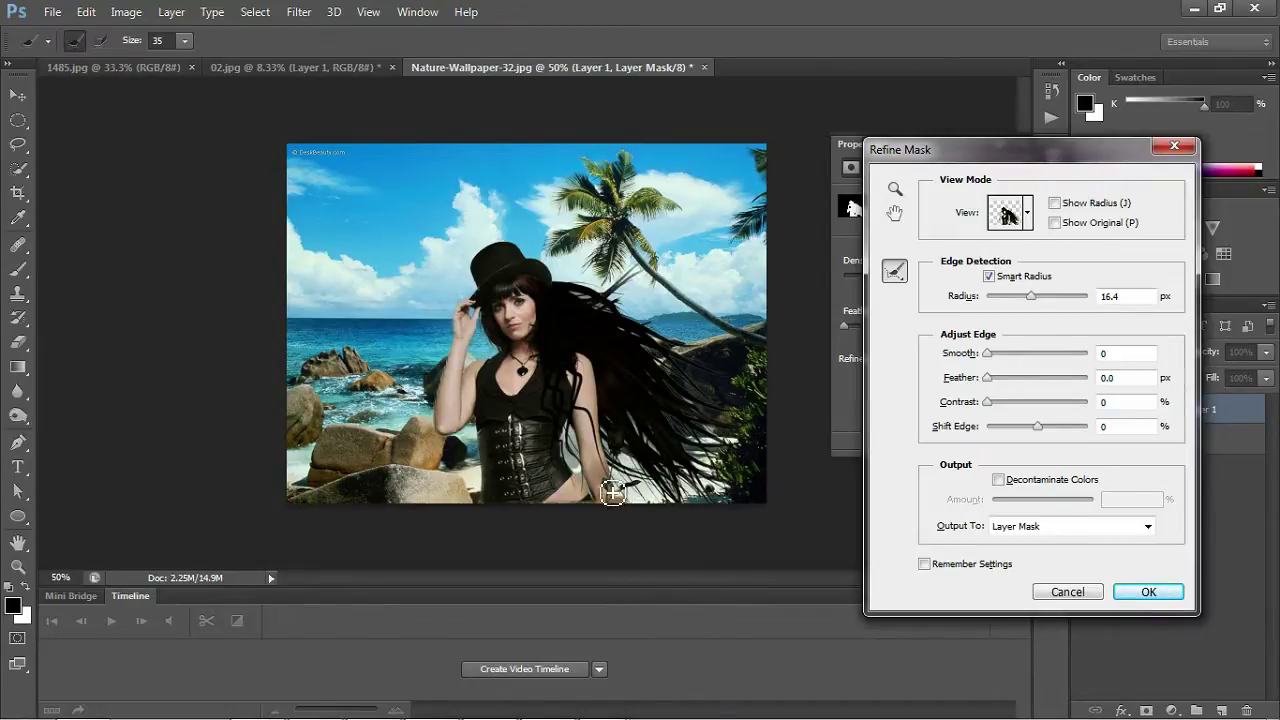
{"action": "mouse_move", "coordinate": [620, 482]}
{"action": "left_mouse_down"}
{"action": "mouse_move", "coordinate": [678, 485]}
{"action": "mouse_move", "coordinate": [586, 483]}
{"action": "mouse_move", "coordinate": [570, 452]}
{"action": "left_mouse_up"}
{"action": "mouse_move", "coordinate": [578, 474]}
{"action": "left_mouse_down"}
{"action": "mouse_move", "coordinate": [573, 438]}
{"action": "mouse_move", "coordinate": [595, 506]}
{"action": "mouse_move", "coordinate": [576, 456]}
{"action": "left_mouse_up"}
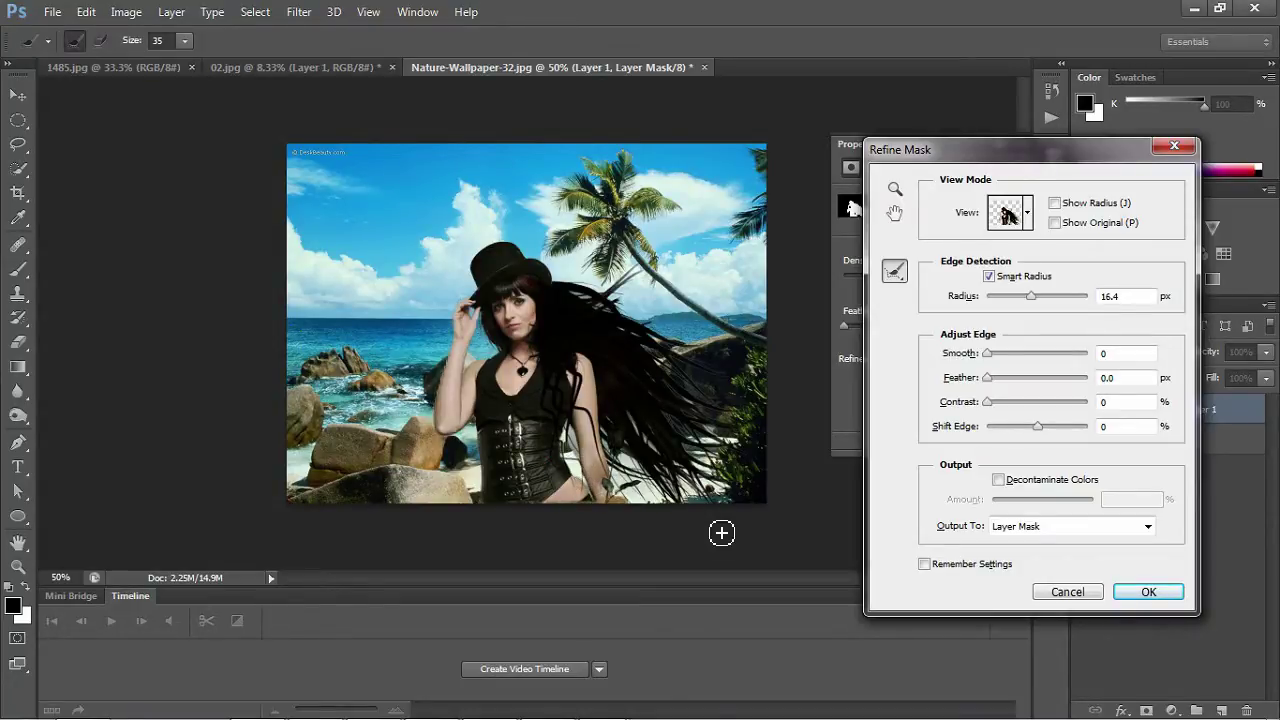
Reduce the Refine Radius brush to 15 and touch up the arm gap and the edge around her lowered hand.
{"action": "key", "text": "bracketleft"}
{"action": "key", "text": "bracketleft"}
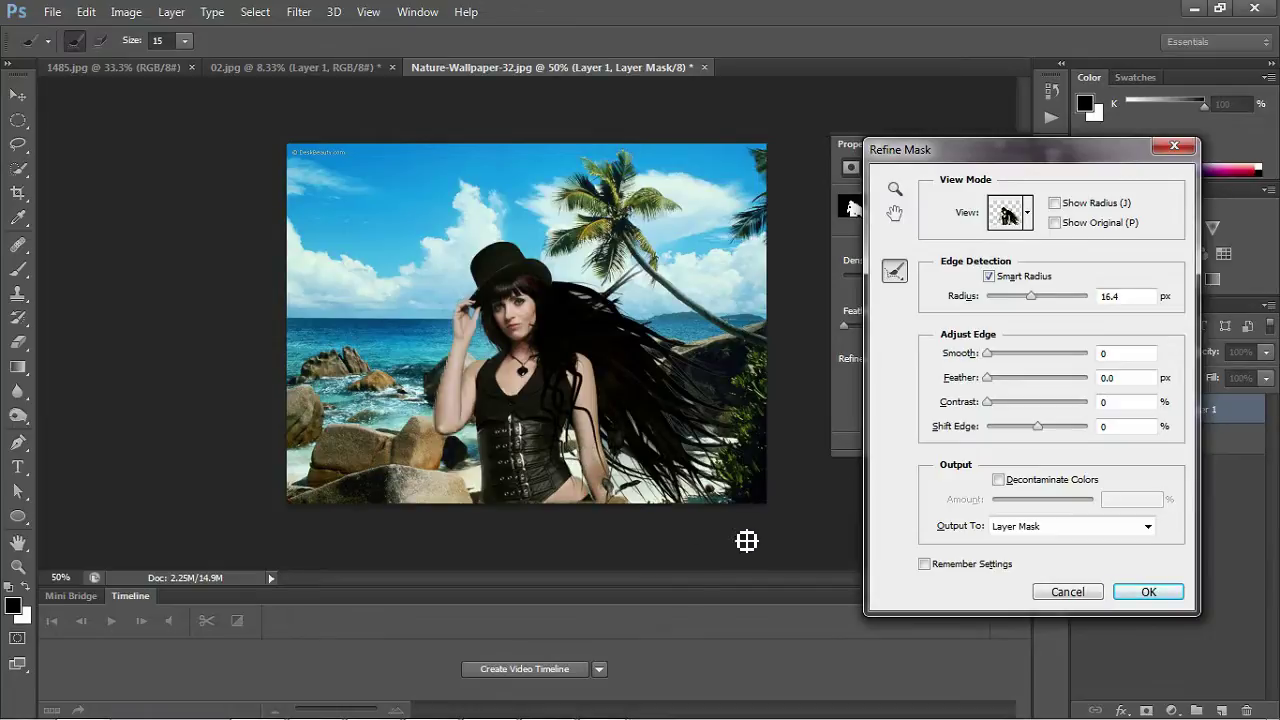
{"action": "left_click", "coordinate": [576, 436]}
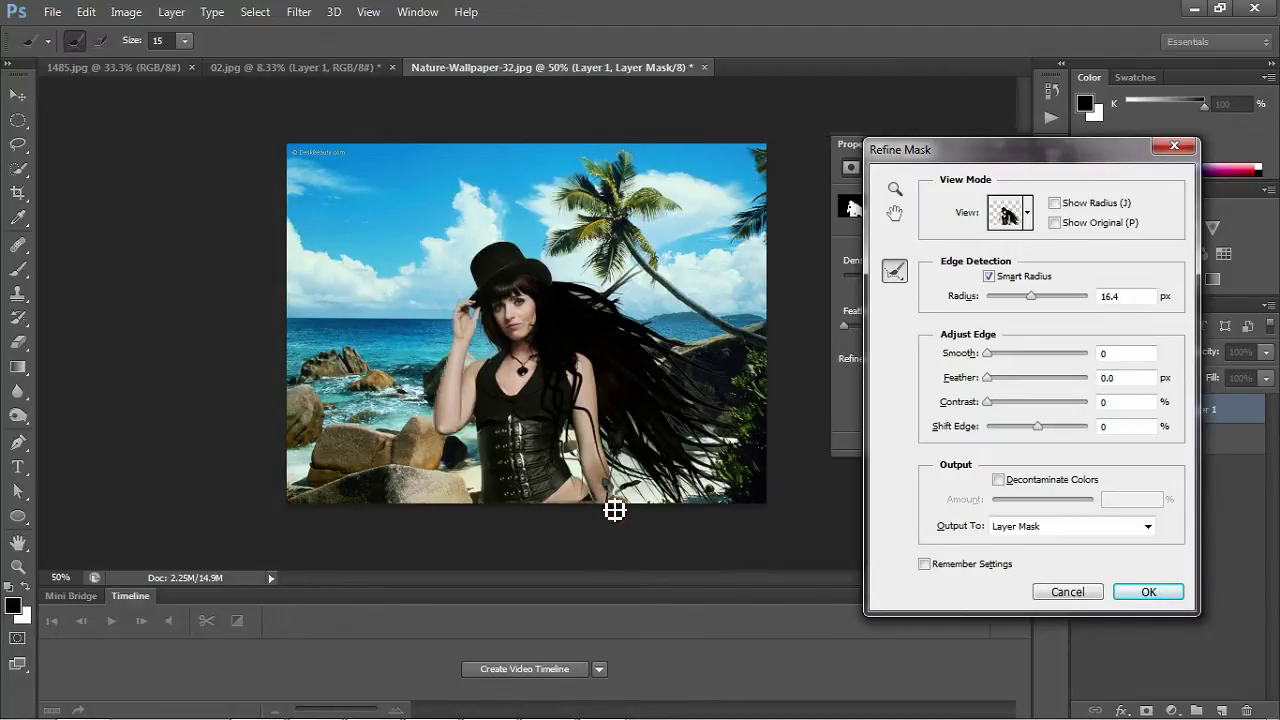
{"action": "mouse_move", "coordinate": [608, 492]}
{"action": "left_mouse_down"}
{"action": "mouse_move", "coordinate": [626, 511]}
{"action": "mouse_move", "coordinate": [614, 480]}
{"action": "mouse_move", "coordinate": [627, 517]}
{"action": "left_mouse_up"}
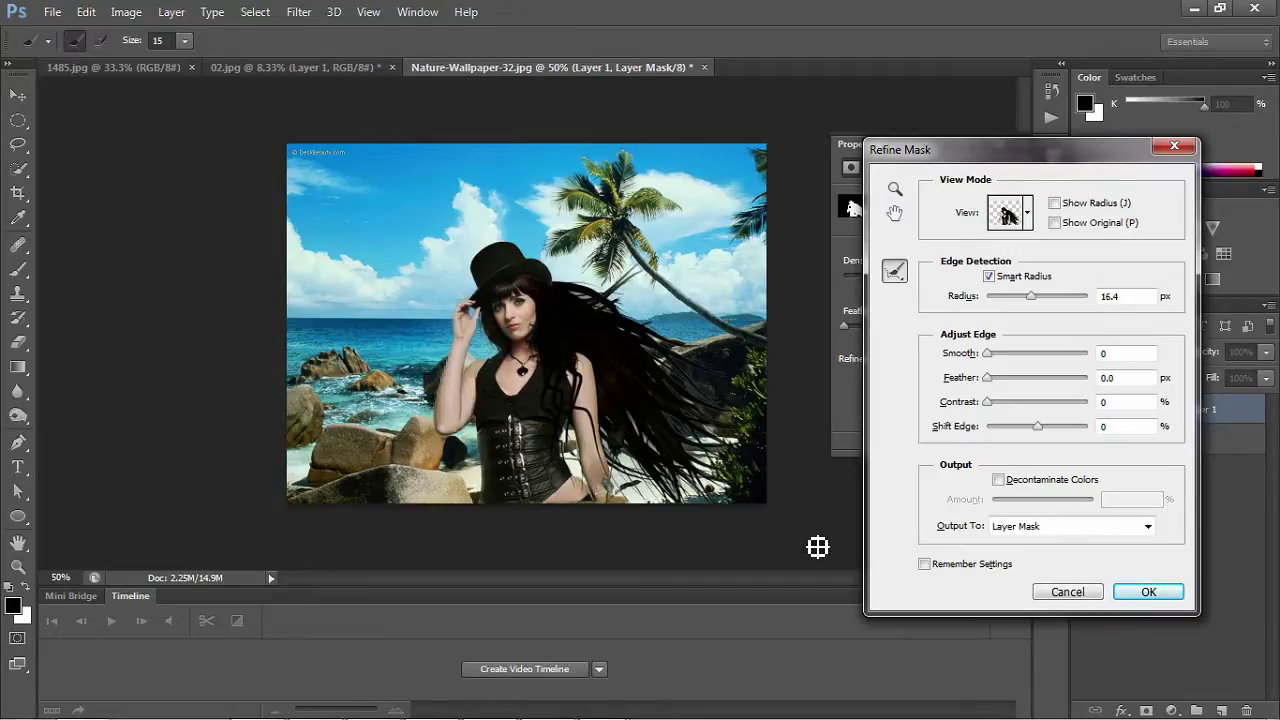
Brush along the upper edge of the flowing hair below the palm tree to recover its fine strands.
{"action": "mouse_move", "coordinate": [589, 291]}
{"action": "left_mouse_down"}
{"action": "mouse_move", "coordinate": [648, 294]}
{"action": "mouse_move", "coordinate": [658, 306]}
{"action": "mouse_move", "coordinate": [619, 301]}
{"action": "mouse_move", "coordinate": [686, 348]}
{"action": "mouse_move", "coordinate": [637, 328]}
{"action": "mouse_move", "coordinate": [683, 345]}
{"action": "left_mouse_up"}
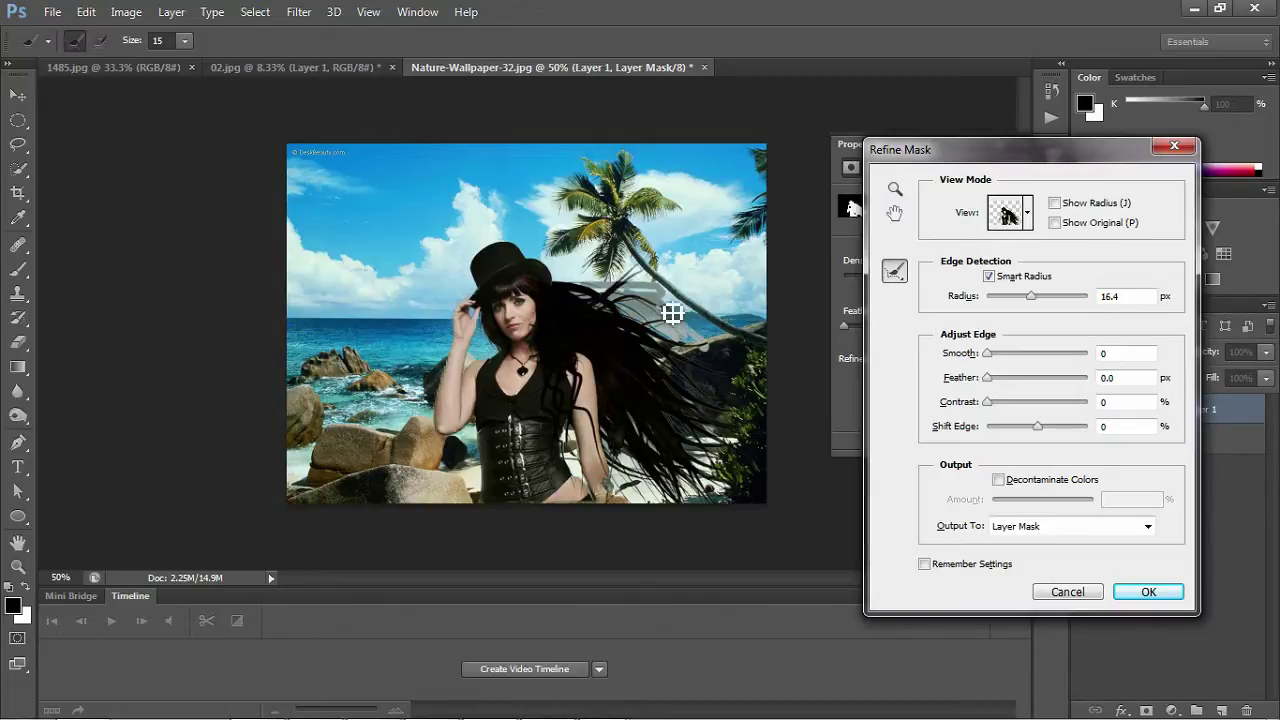
{"action": "mouse_move", "coordinate": [579, 284]}
{"action": "left_mouse_down"}
{"action": "mouse_move", "coordinate": [672, 309]}
{"action": "mouse_move", "coordinate": [697, 343]}
{"action": "left_mouse_up"}
{"action": "mouse_move", "coordinate": [589, 292]}
{"action": "left_mouse_down"}
{"action": "mouse_move", "coordinate": [639, 296]}
{"action": "mouse_move", "coordinate": [696, 342]}
{"action": "mouse_move", "coordinate": [641, 316]}
{"action": "mouse_move", "coordinate": [698, 342]}
{"action": "mouse_move", "coordinate": [720, 337]}
{"action": "mouse_move", "coordinate": [710, 322]}
{"action": "mouse_move", "coordinate": [671, 319]}
{"action": "mouse_move", "coordinate": [742, 344]}
{"action": "mouse_move", "coordinate": [684, 356]}
{"action": "mouse_move", "coordinate": [724, 347]}
{"action": "left_mouse_up"}
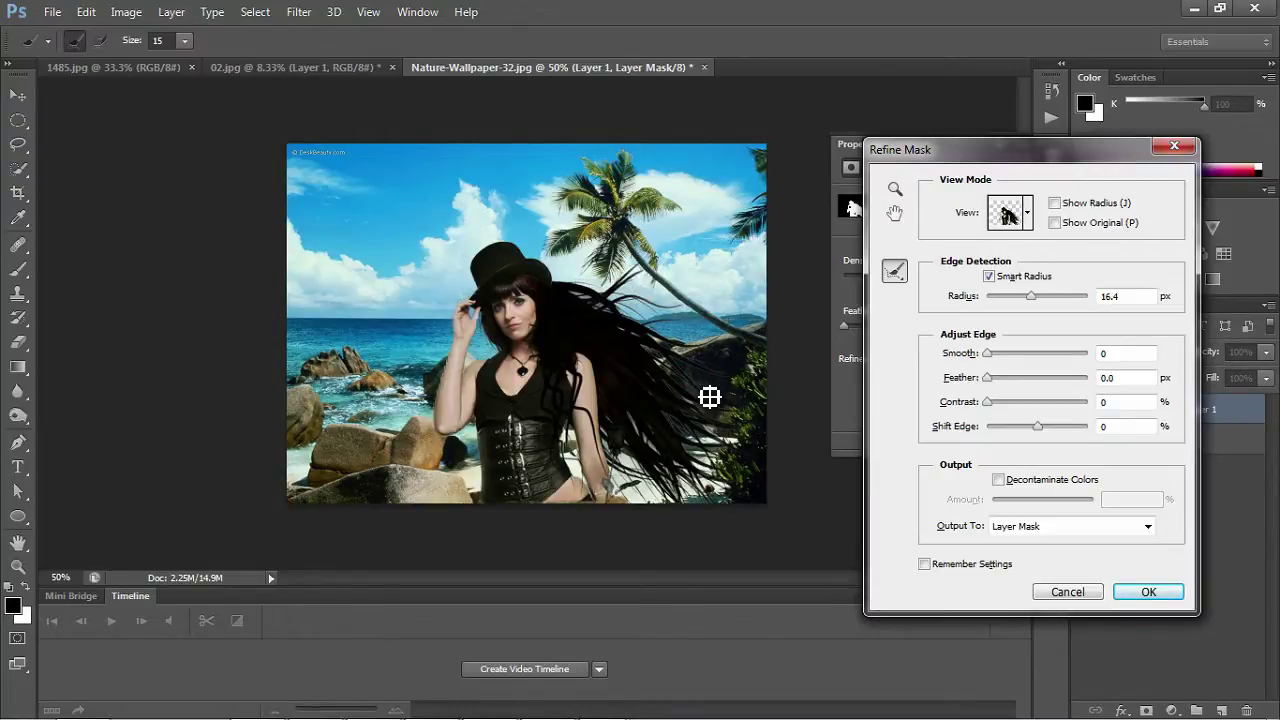
Preview Decontaminate Colors at 50%, turn it off, and output the refined mask as New Layer with Layer Mask.
{"action": "left_click", "coordinate": [998, 480]}
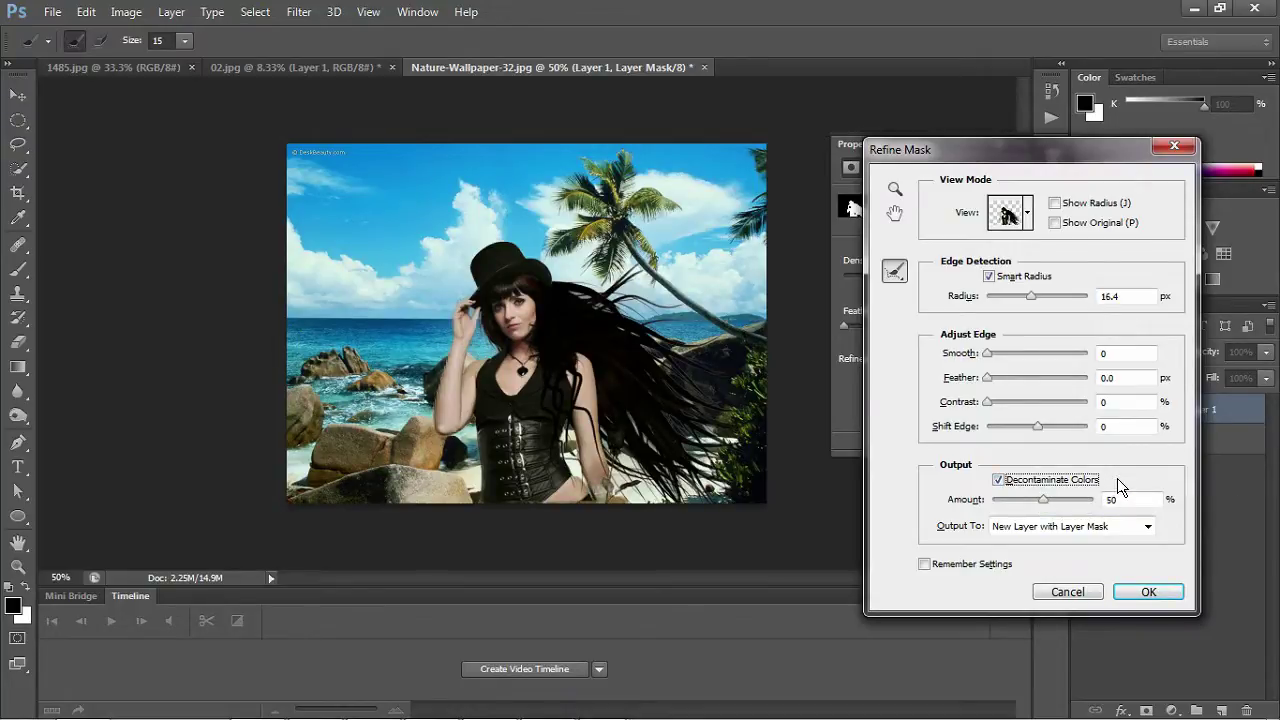
{"action": "left_click", "coordinate": [999, 480]}
{"action": "left_click", "coordinate": [1149, 529]}
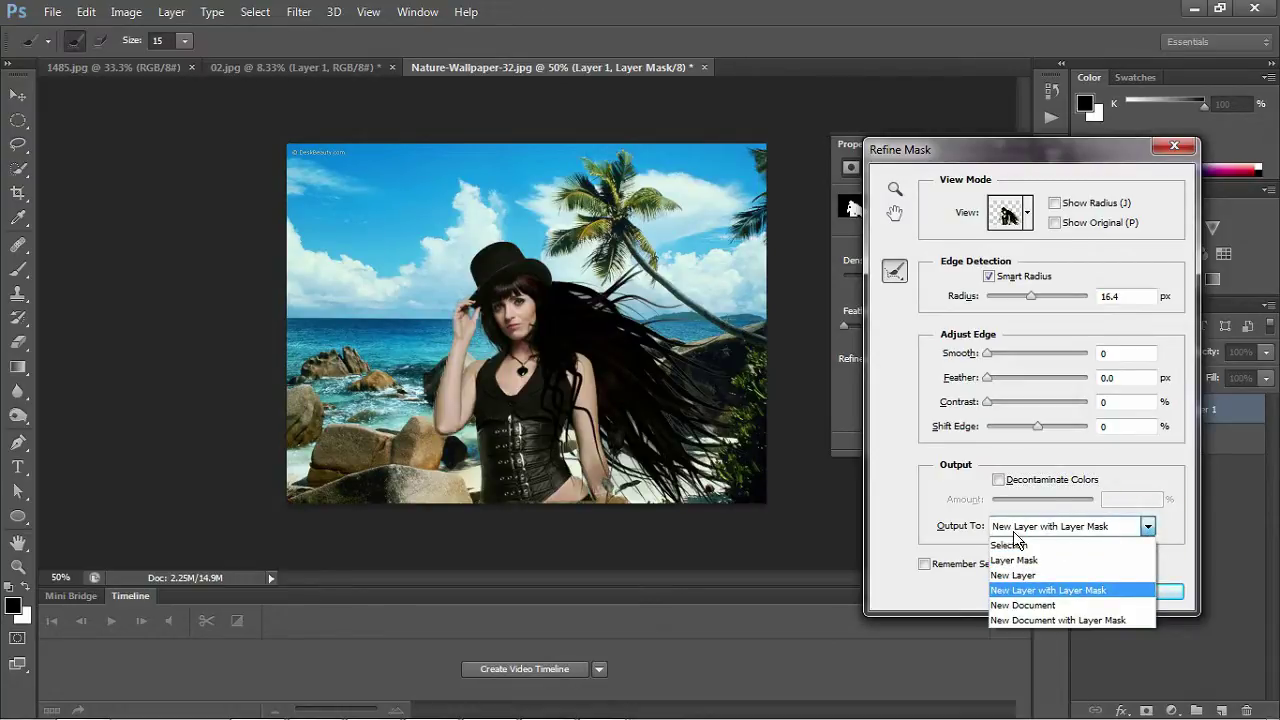
{"action": "left_click", "coordinate": [1094, 591]}
{"action": "left_click", "coordinate": [1161, 528]}
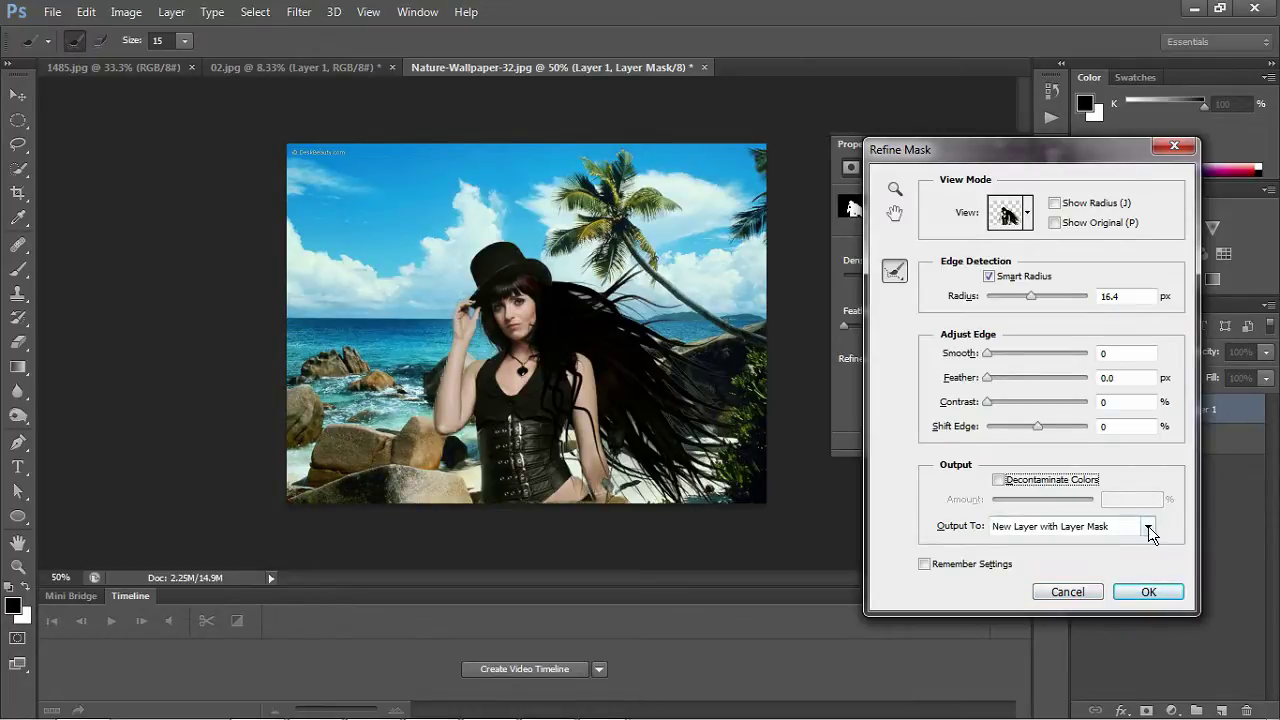
{"action": "left_click", "coordinate": [1148, 529]}
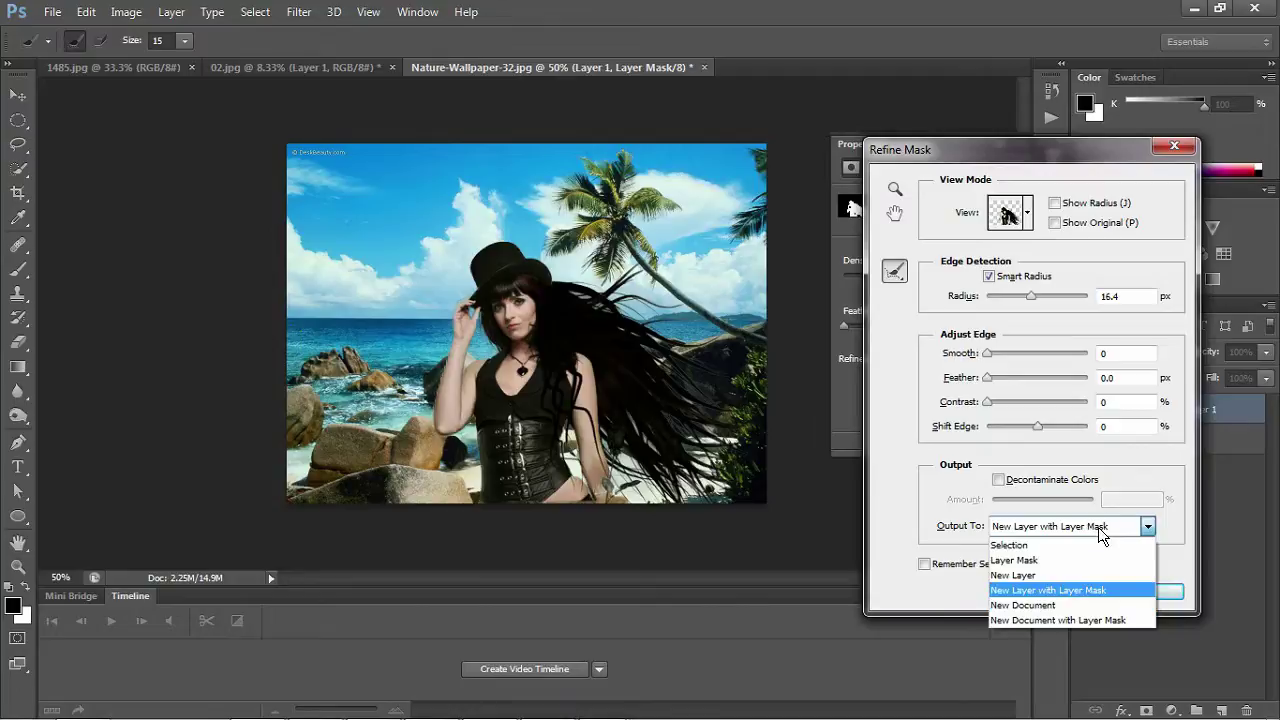
{"action": "left_click", "coordinate": [1086, 591]}
{"action": "left_click", "coordinate": [1160, 592]}
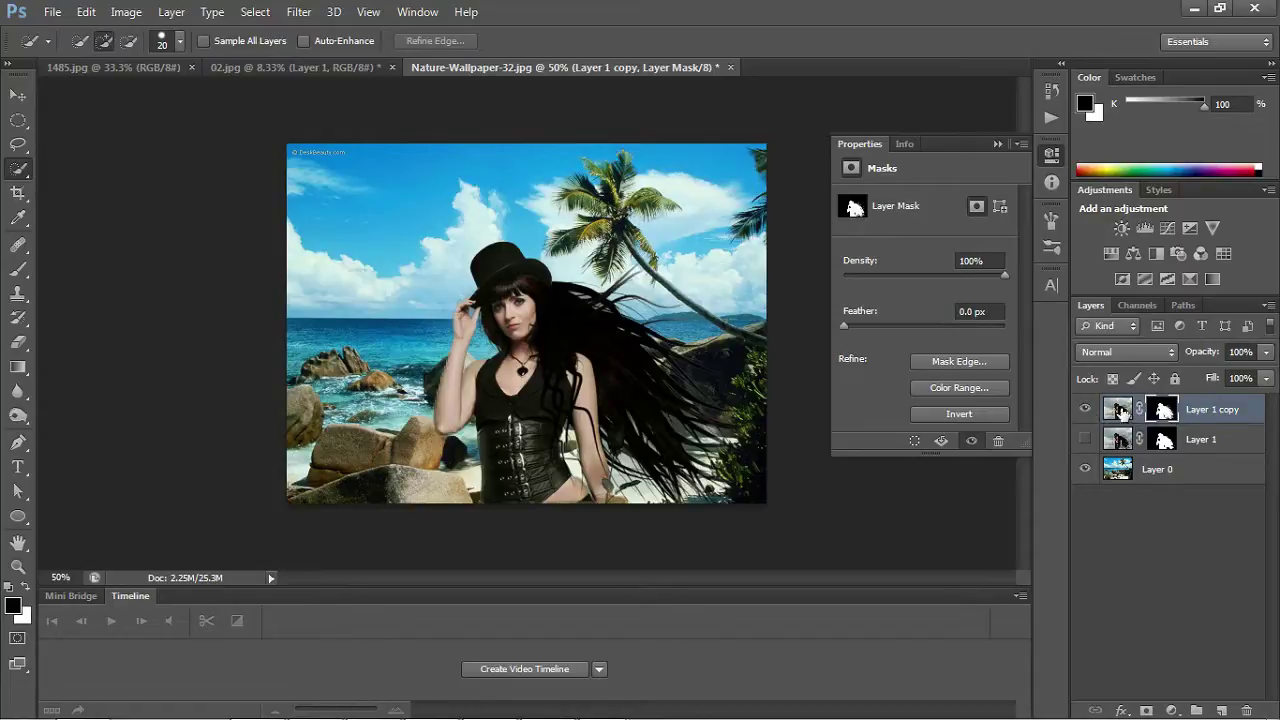
Collapse the mask properties and paint white on Layer 1 copy's mask with a size 25 Brush to restore the lowered hand.
{"action": "left_click", "coordinate": [996, 145]}
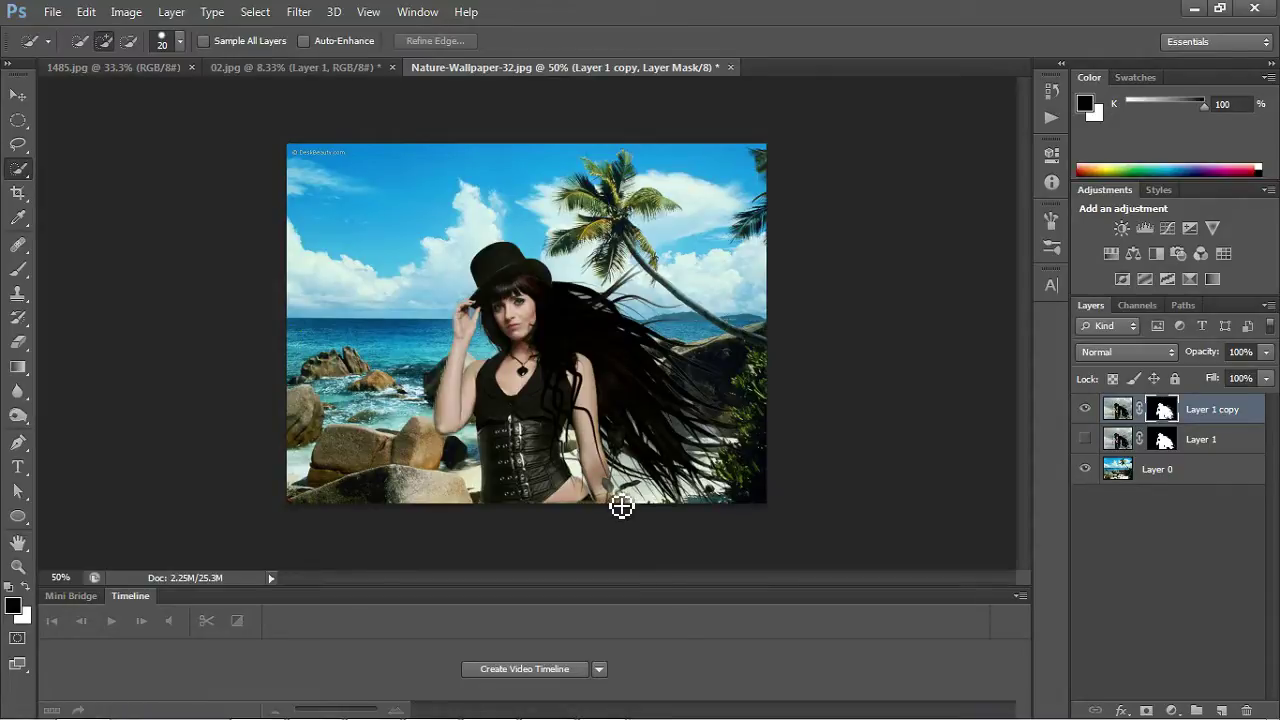
{"action": "left_click", "coordinate": [18, 269]}
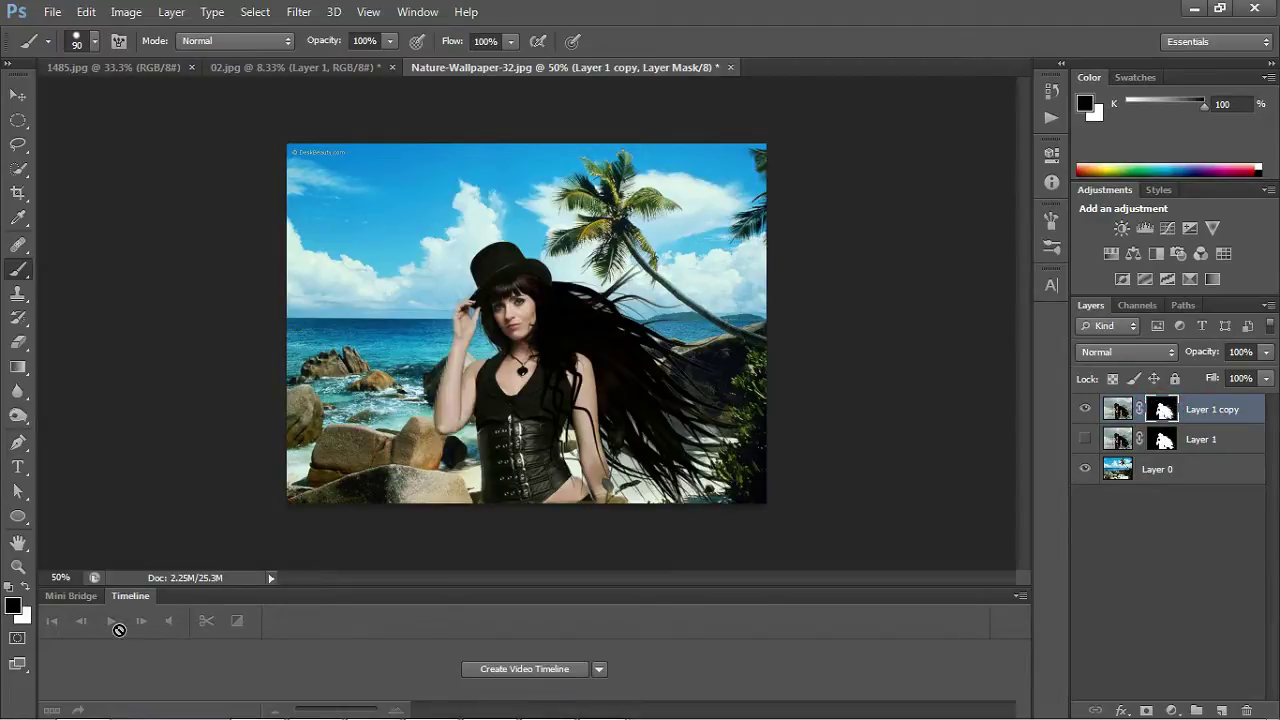
{"action": "key", "text": "w"}
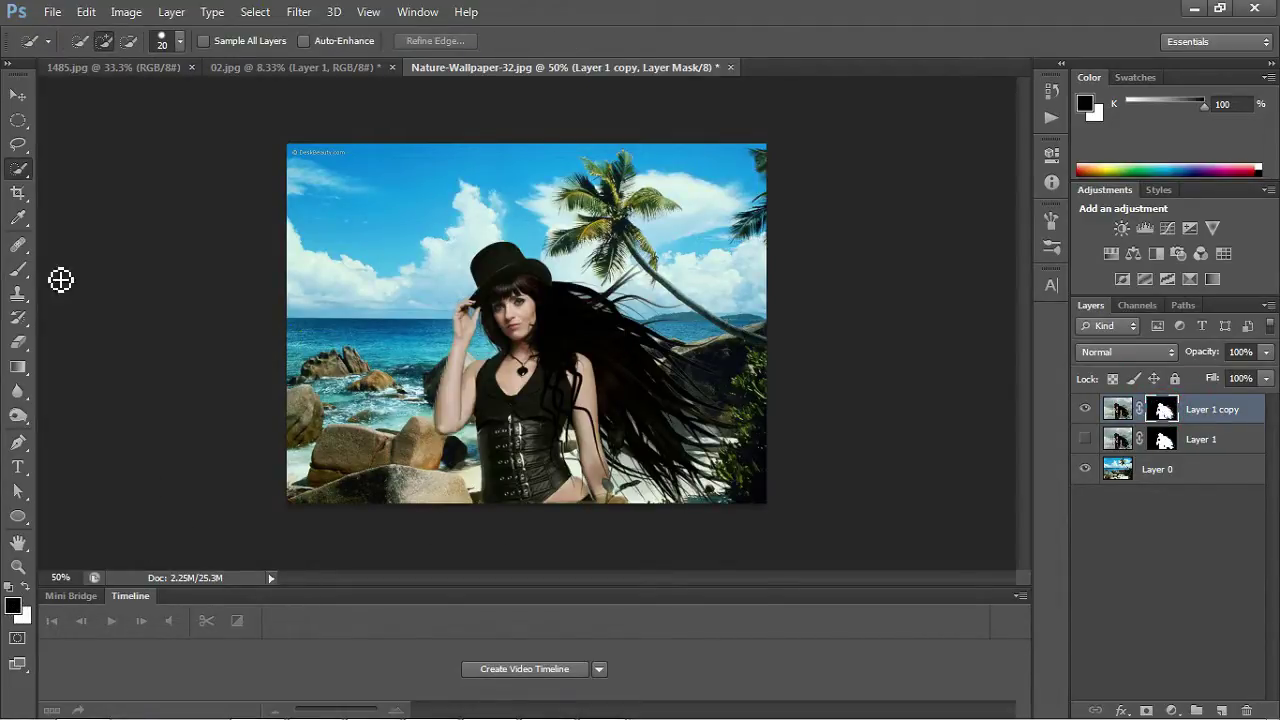
{"action": "left_click", "coordinate": [18, 269]}
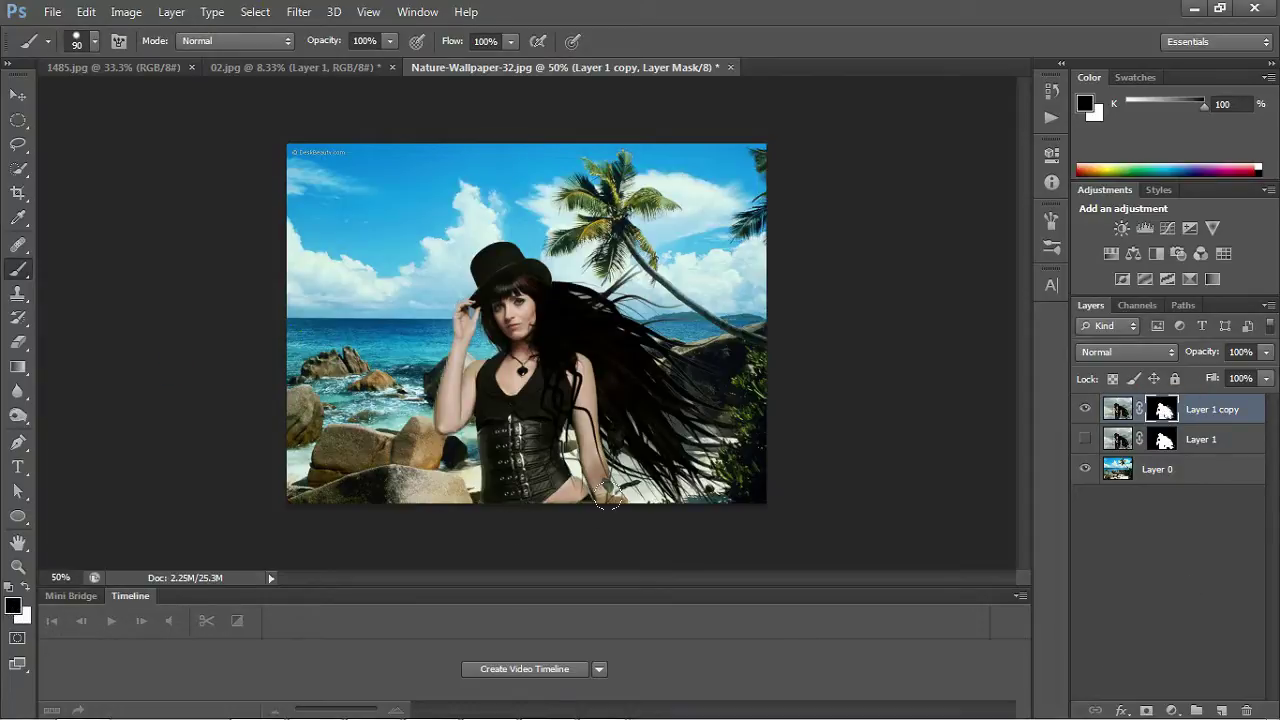
{"action": "key", "text": "bracketleft"}
{"action": "key", "text": "bracketleft"}
{"action": "key", "text": "bracketleft"}
{"action": "key", "text": "x"}
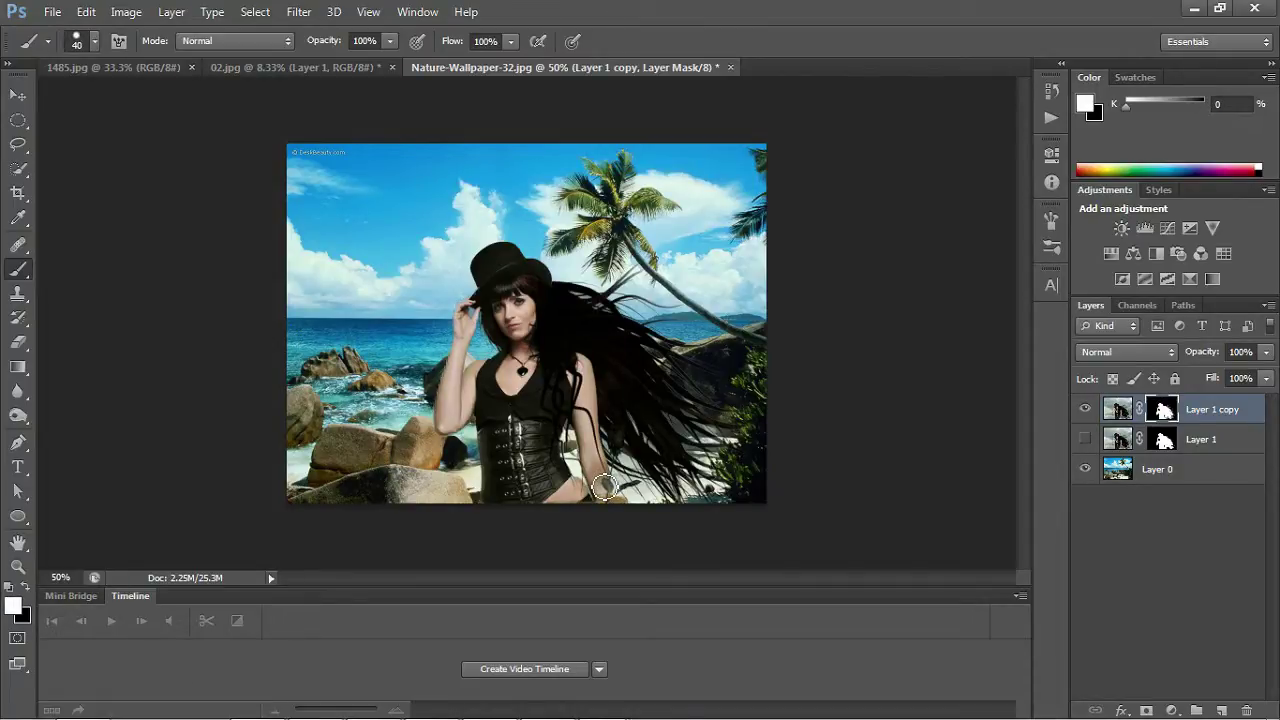
{"action": "key", "text": "x"}
{"action": "key", "text": "x"}
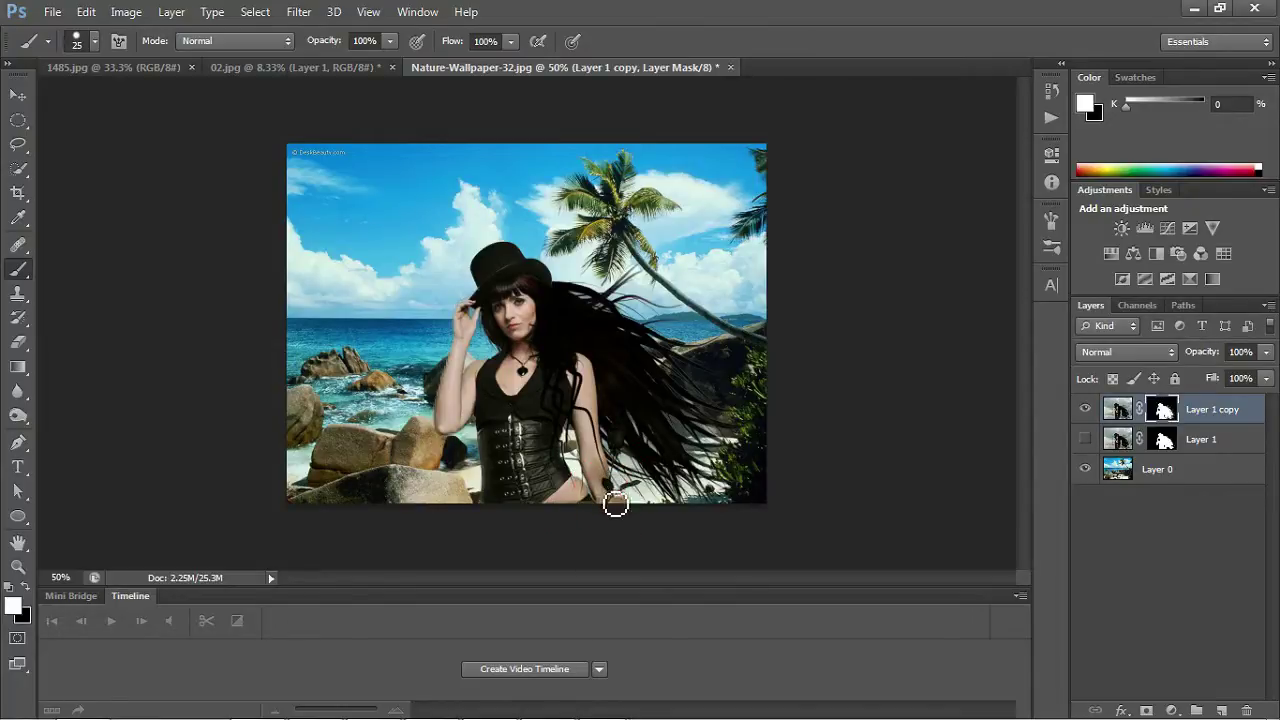
{"action": "left_click_drag", "start_coordinate": [615, 486], "coordinate": [611, 488]}
{"action": "left_click", "coordinate": [603, 502]}
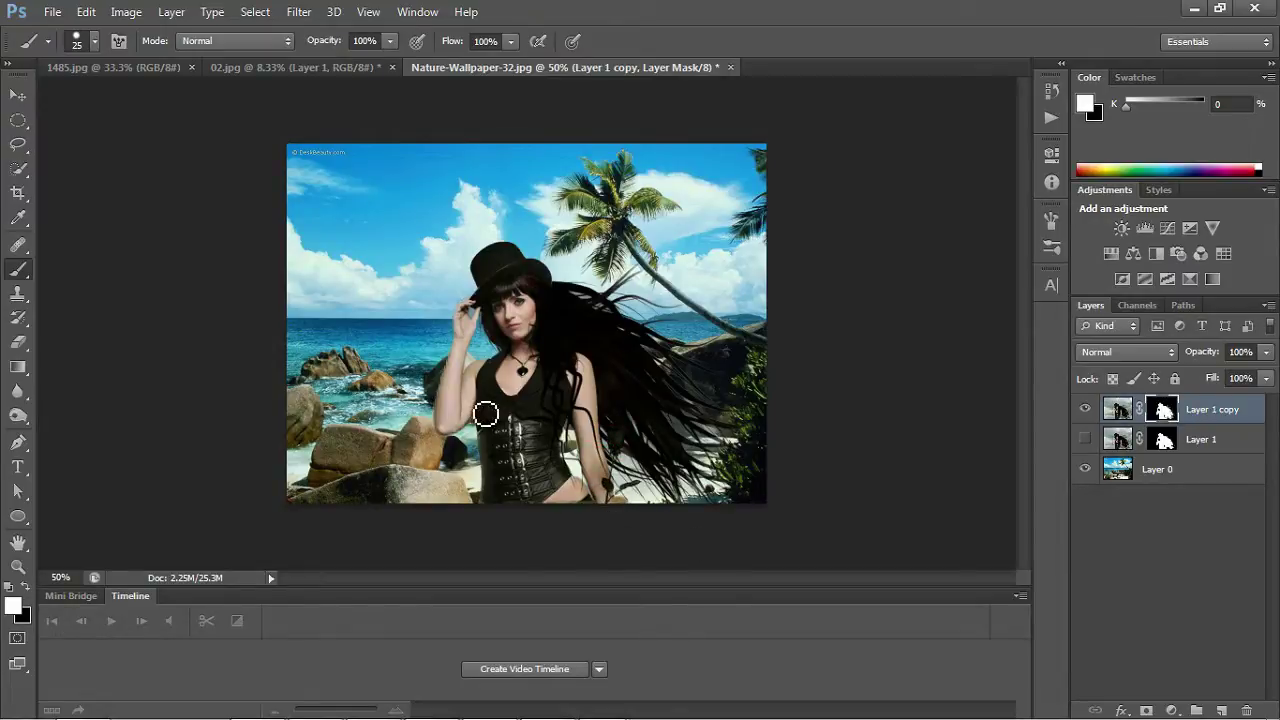
Paint white on the mask over the raised forearm to restore its missing parts.
{"action": "left_click", "coordinate": [449, 362]}
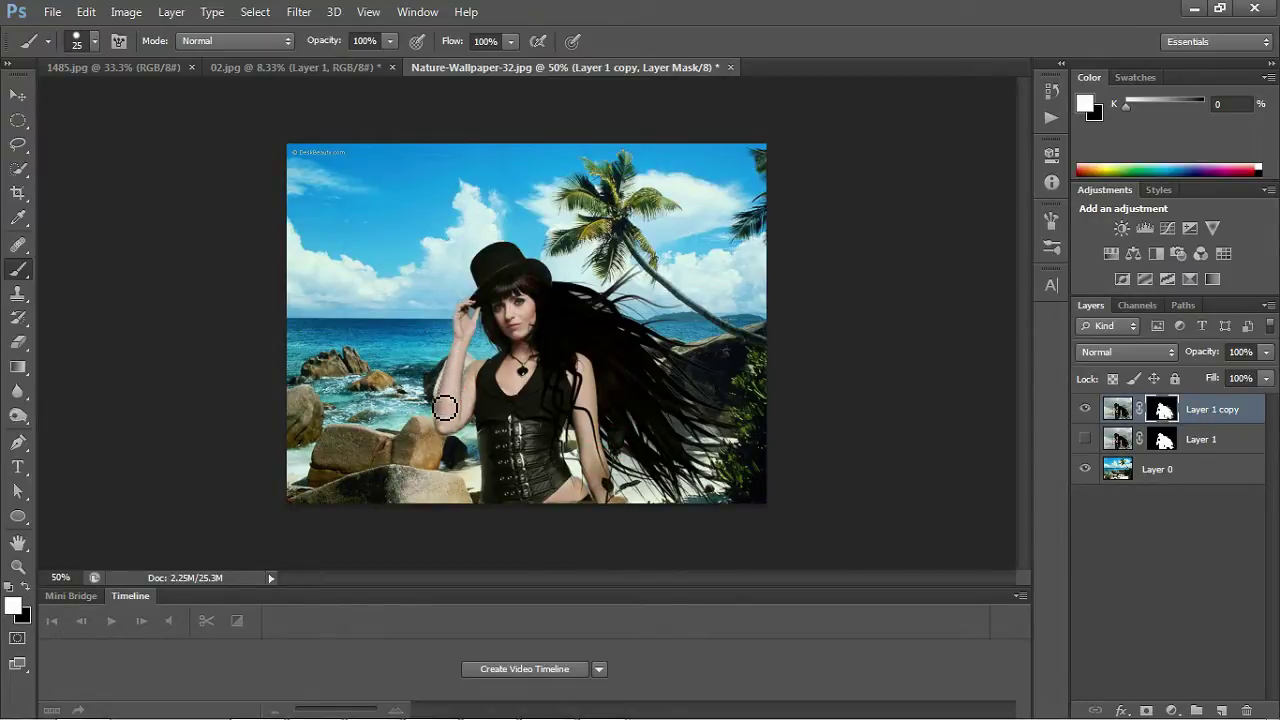
{"action": "left_click", "coordinate": [454, 364]}
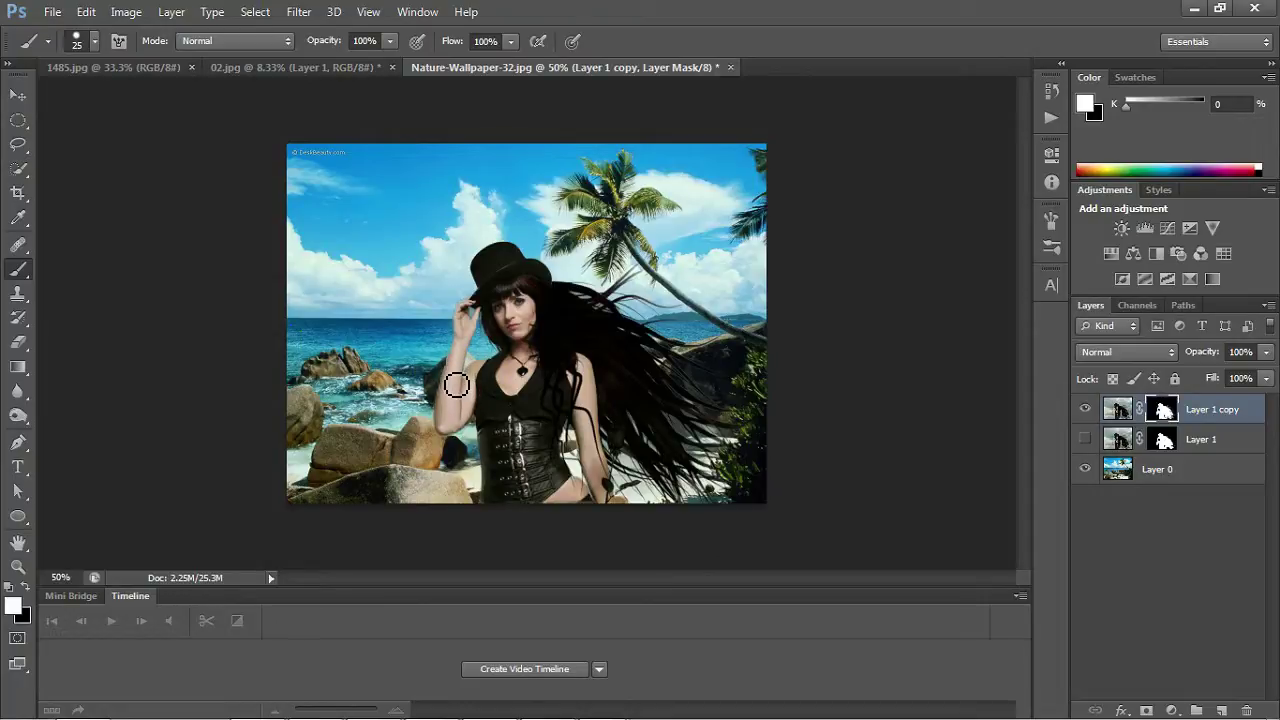
{"action": "left_click", "coordinate": [450, 398]}
Switch the foreground colour to black and paint out the leftover fringe along the raised forearm's outer edge on the mask.
{"action": "key", "text": "x"}
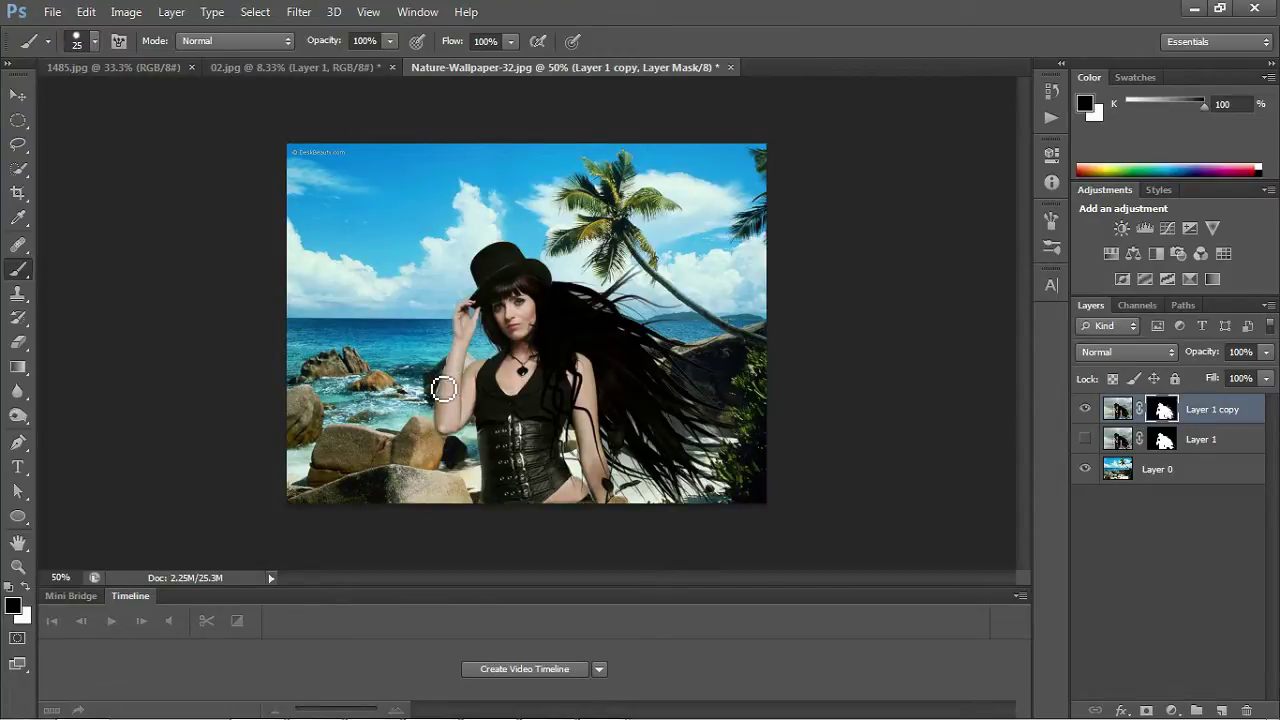
{"action": "left_click", "coordinate": [438, 393]}
{"action": "key", "text": "x"}
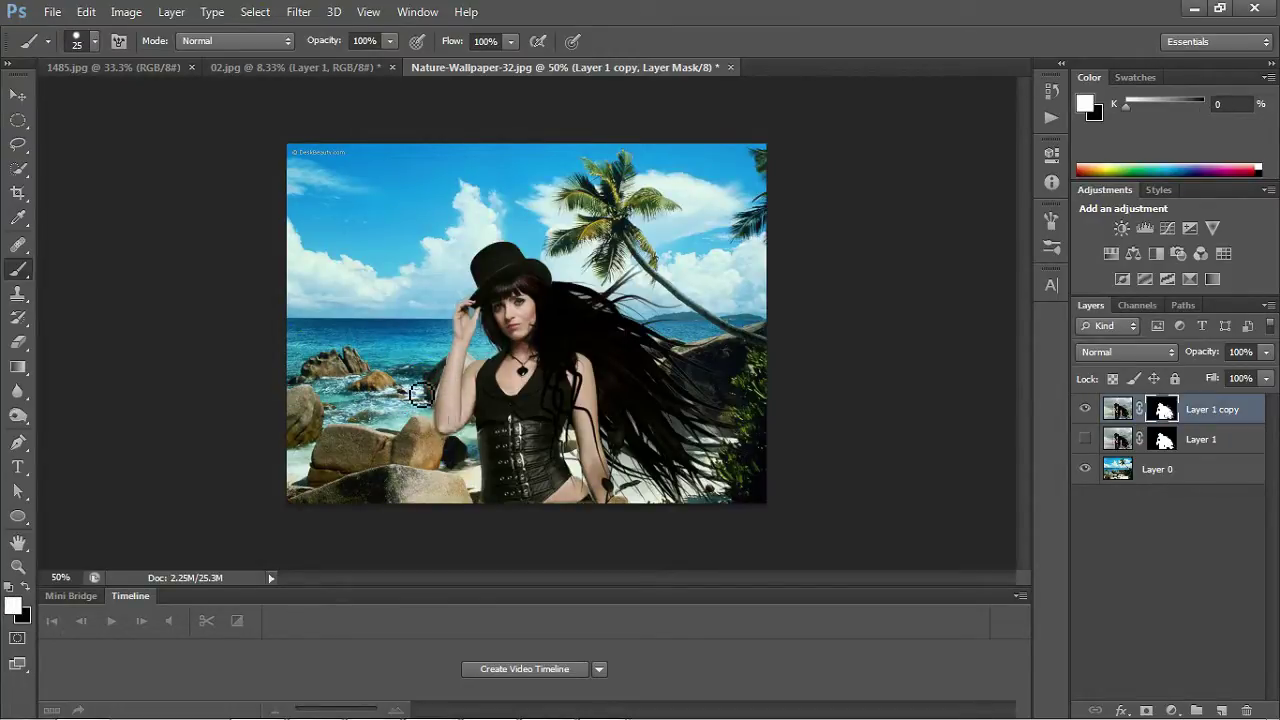
{"action": "key", "text": "x"}
{"action": "left_click", "coordinate": [436, 384]}
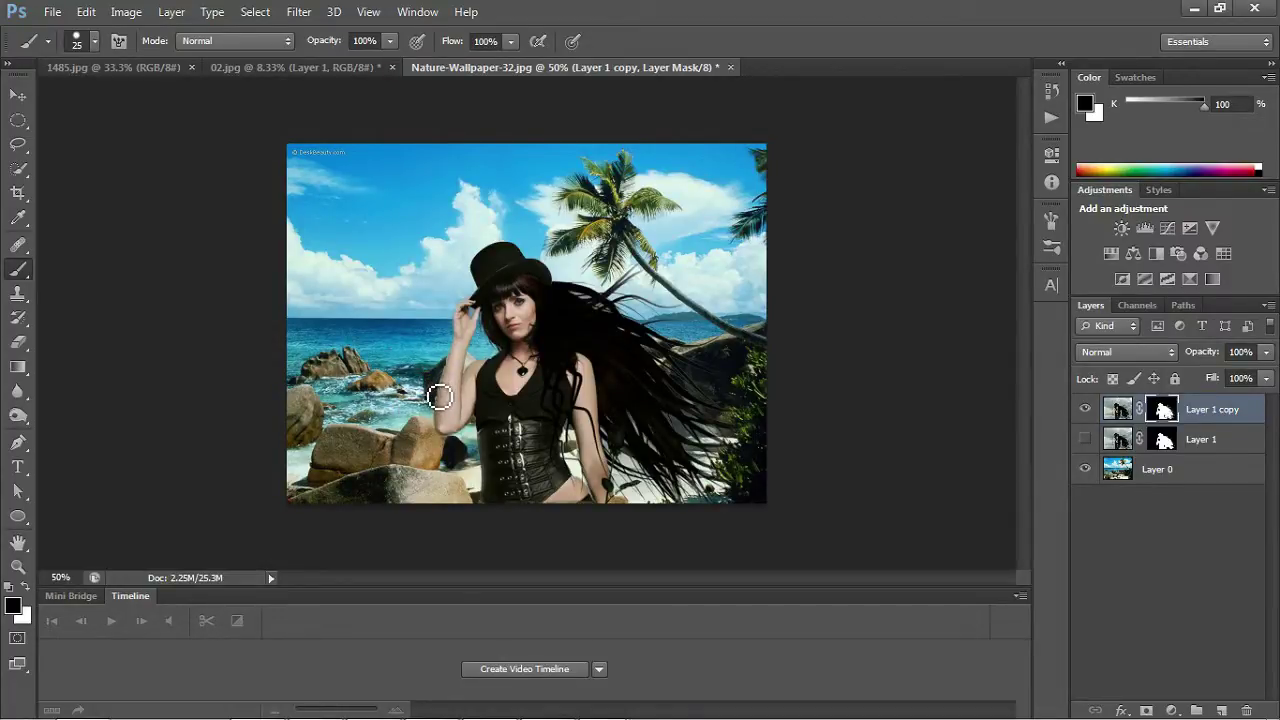
{"action": "left_click", "coordinate": [434, 385]}
{"action": "left_click", "coordinate": [438, 393]}
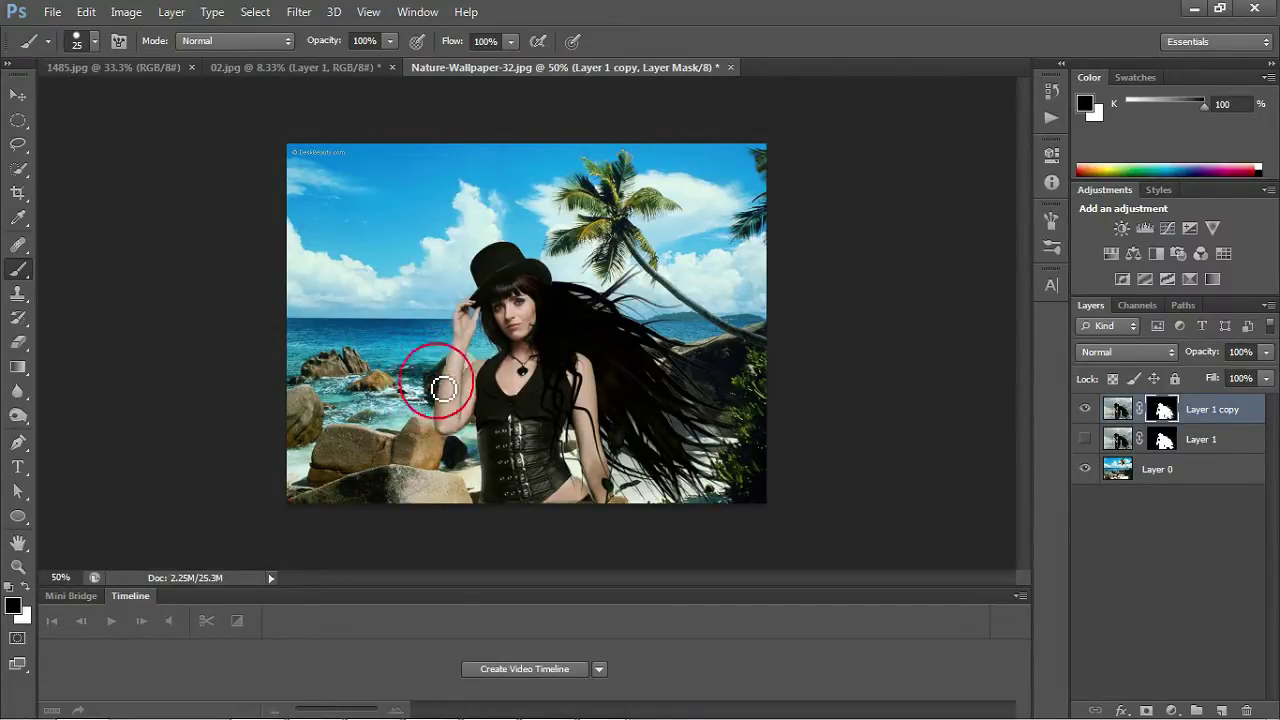
{"action": "left_click", "coordinate": [436, 373]}
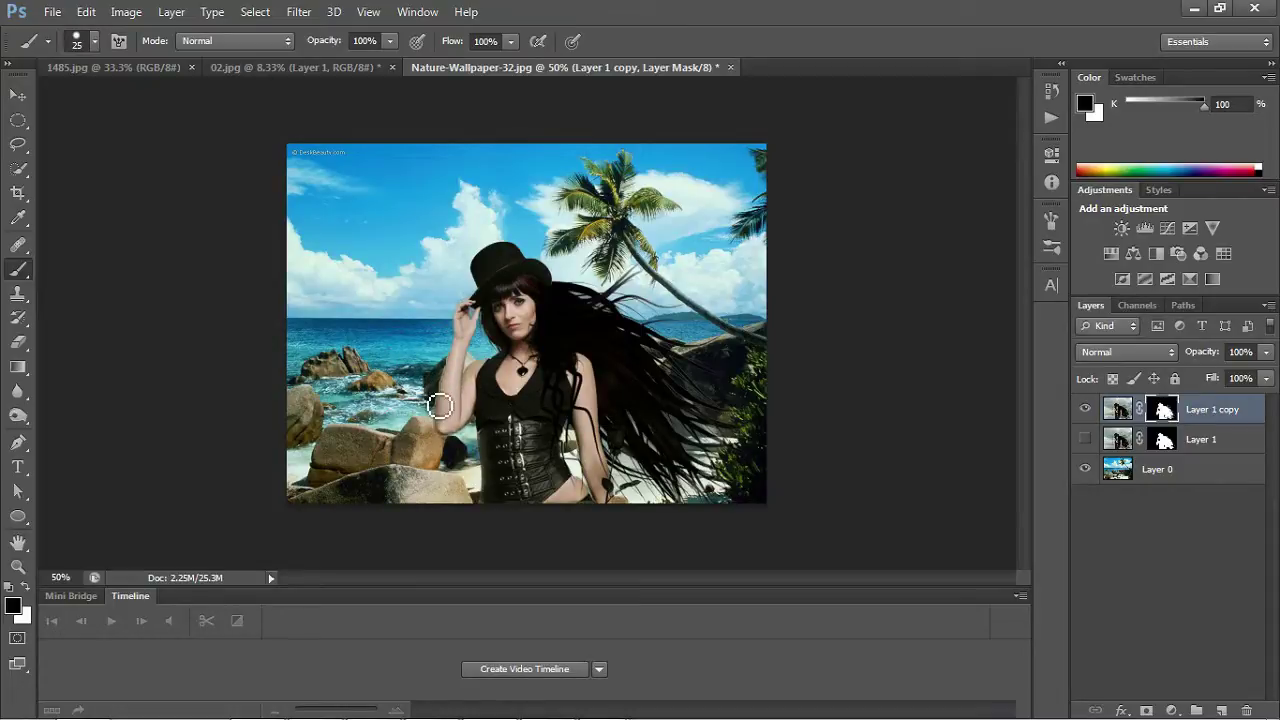
{"action": "left_click", "coordinate": [436, 383]}
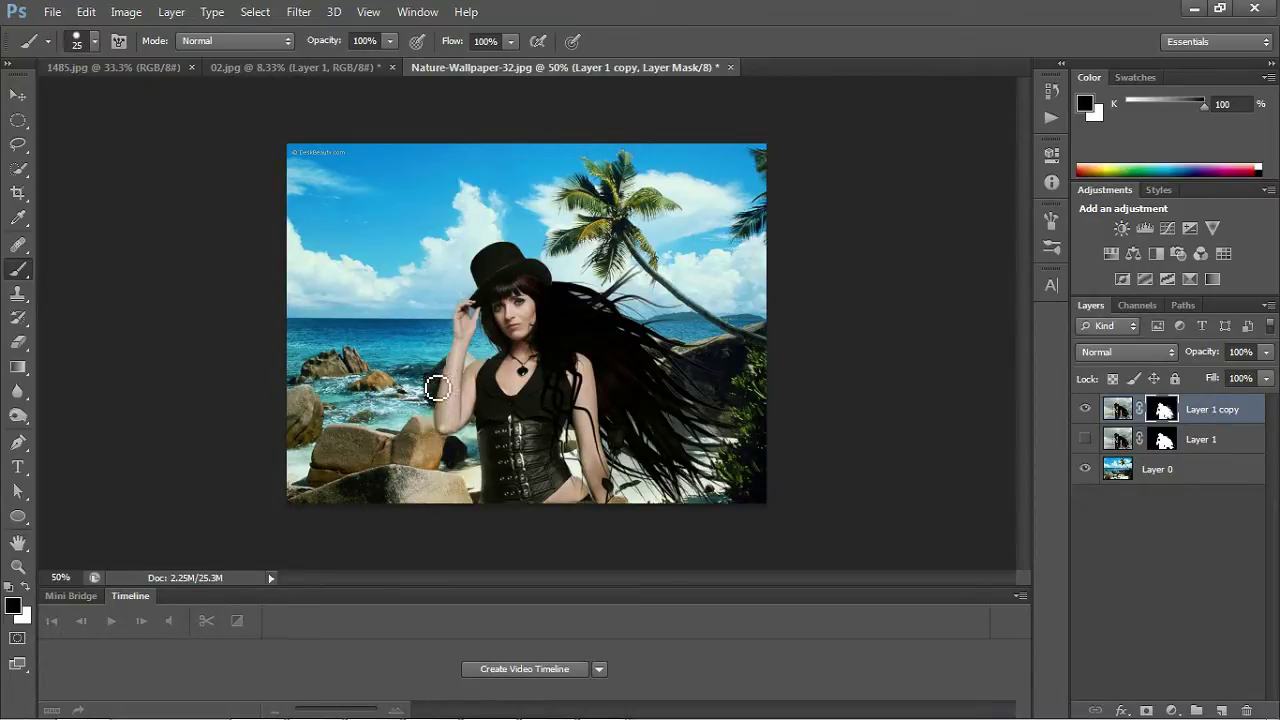